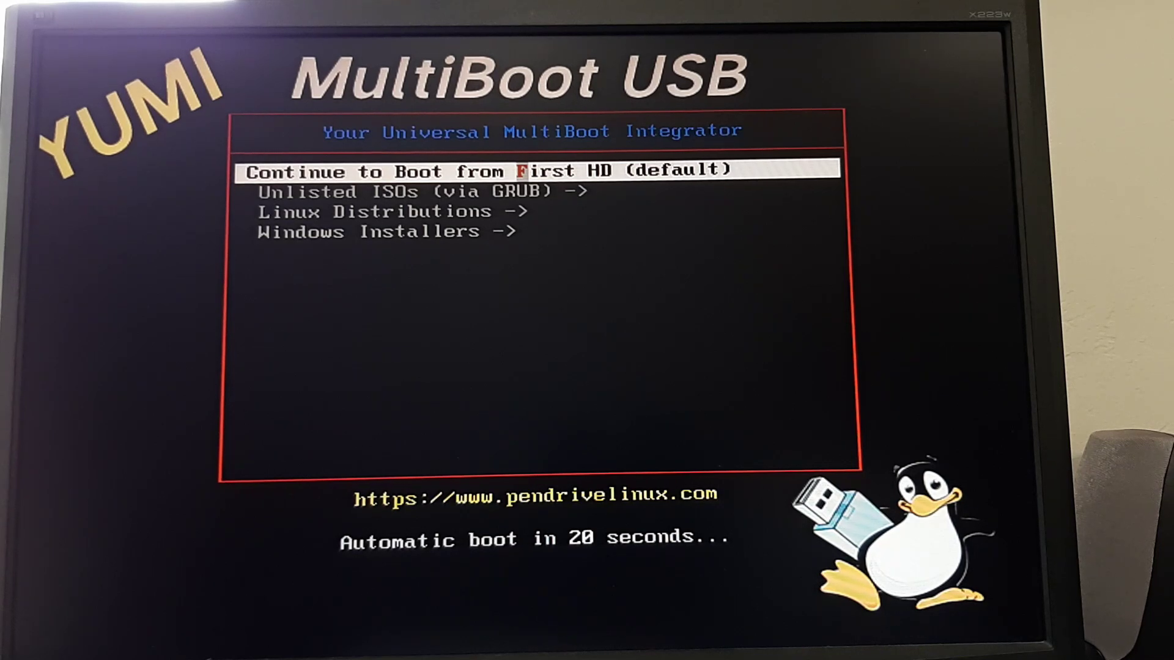
Step: Stop the YUMI auto-boot countdown and move down to the Linux distributions category
key("Down")
key("Down")
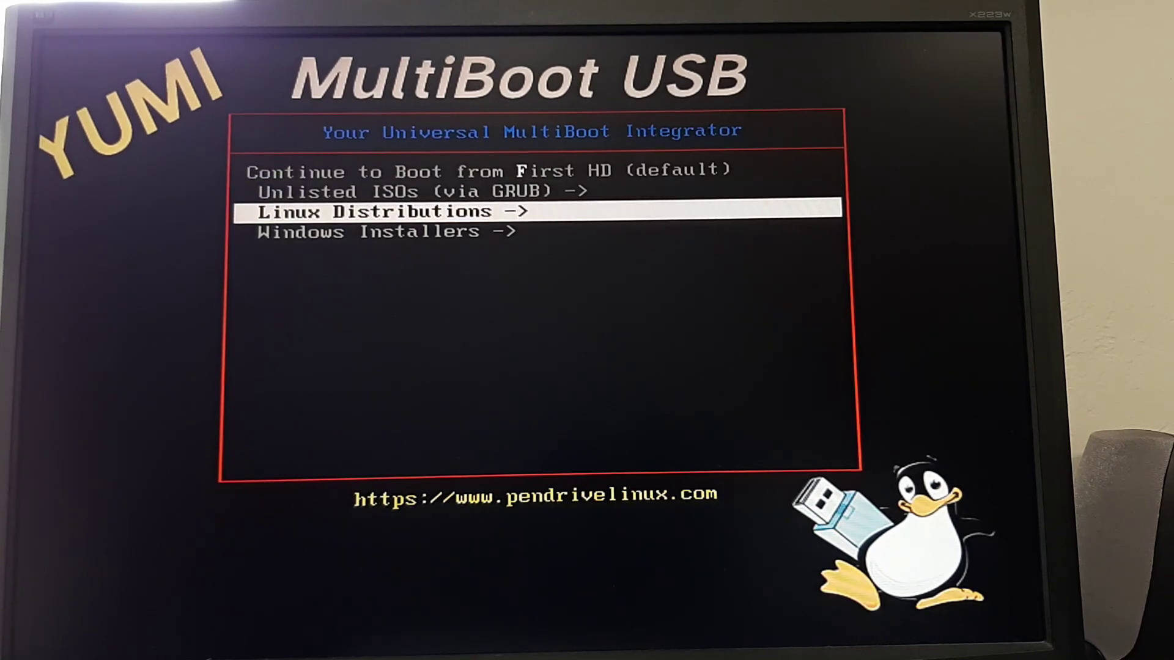
key("Down")
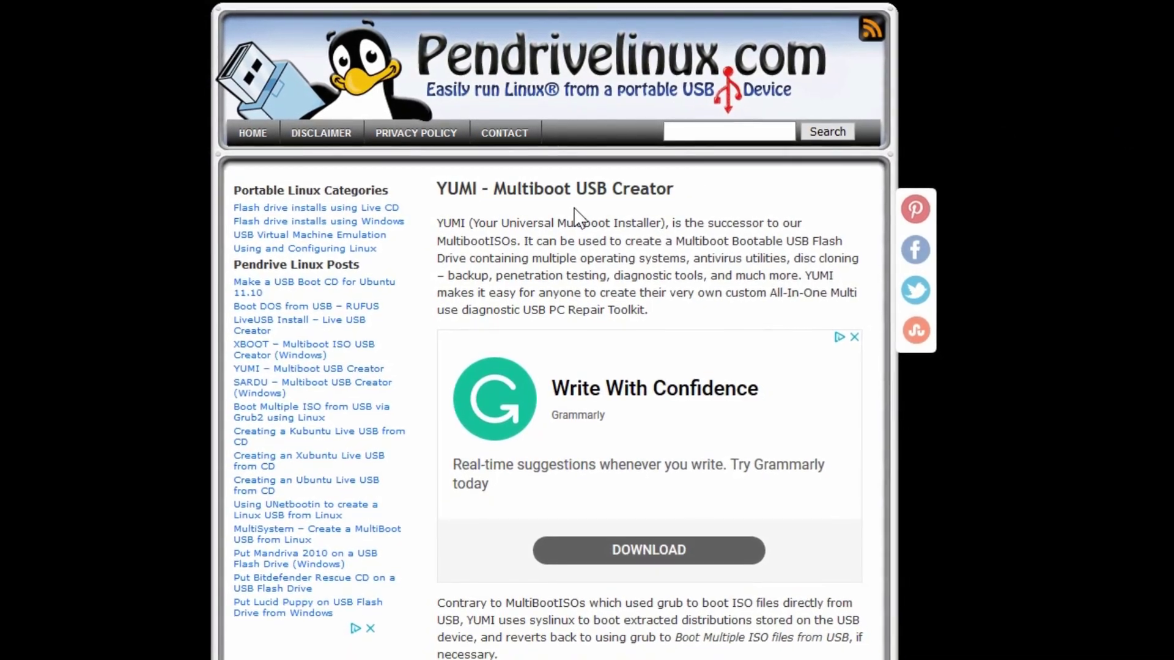
Step: Scroll down through the YUMI article on Pendrivelinux.com
scroll(547, 221, "down", 4)
scroll(545, 222, "down", 7)
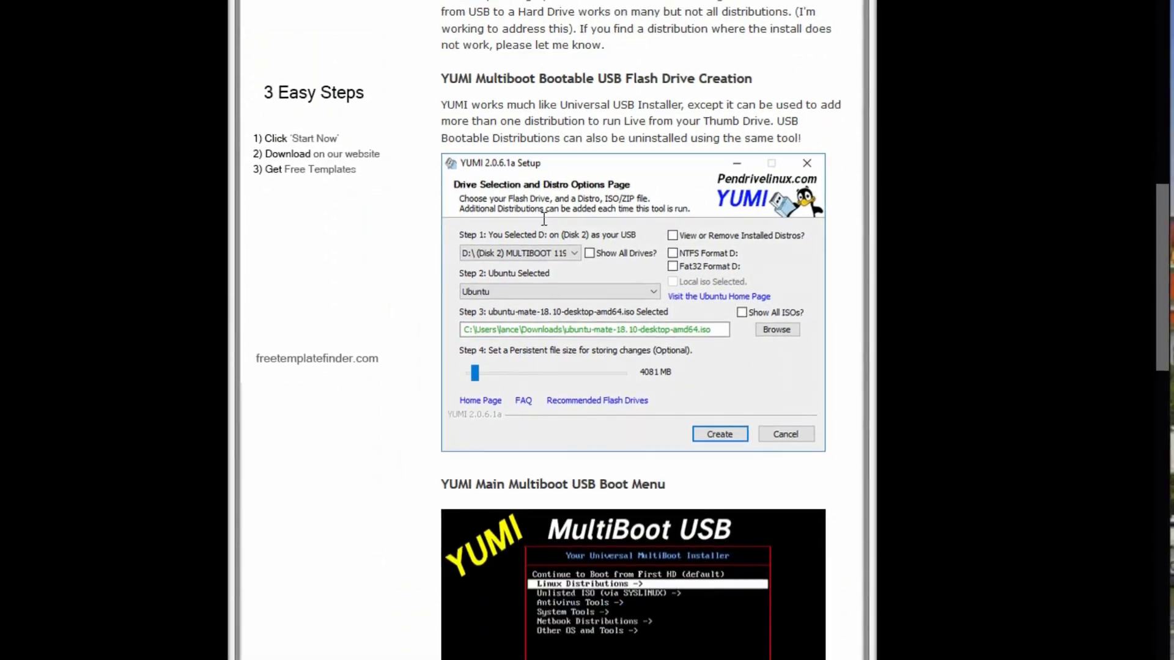
scroll(544, 217, "down", 2)
scroll(545, 223, "down", 5)
scroll(546, 223, "down", 4)
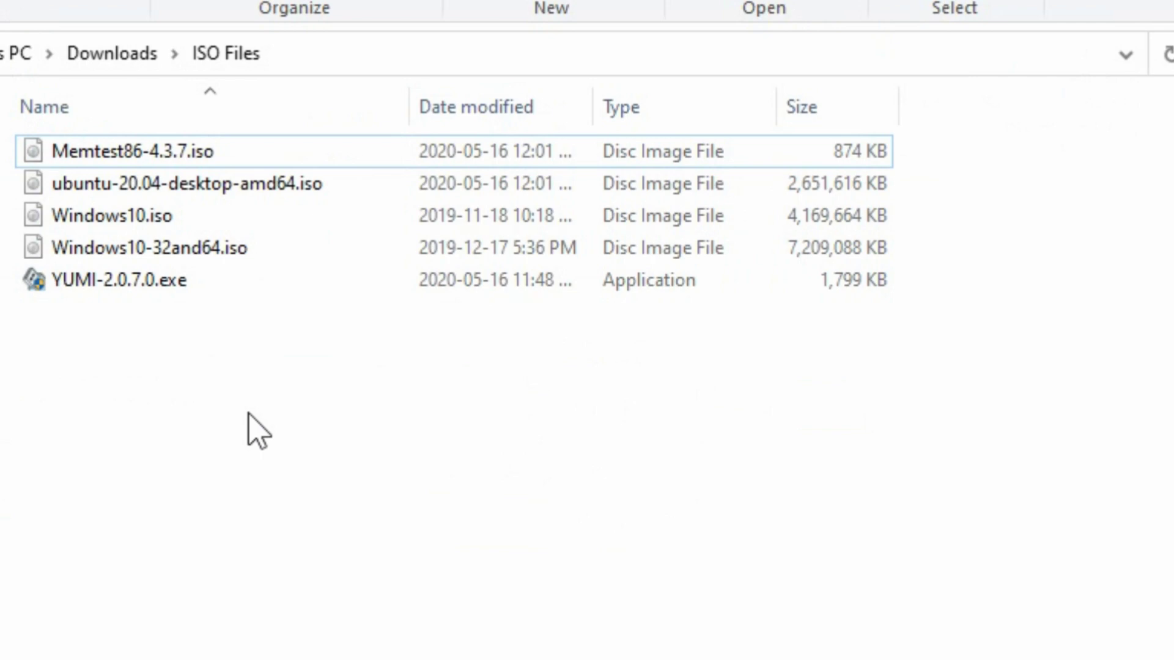
Step: Select the YUMI 2.0.7.0 installer, then the Windows 10, Ubuntu 20.04 and Memtest86-4.3.7 ISOs in turn
left_click(150, 282)
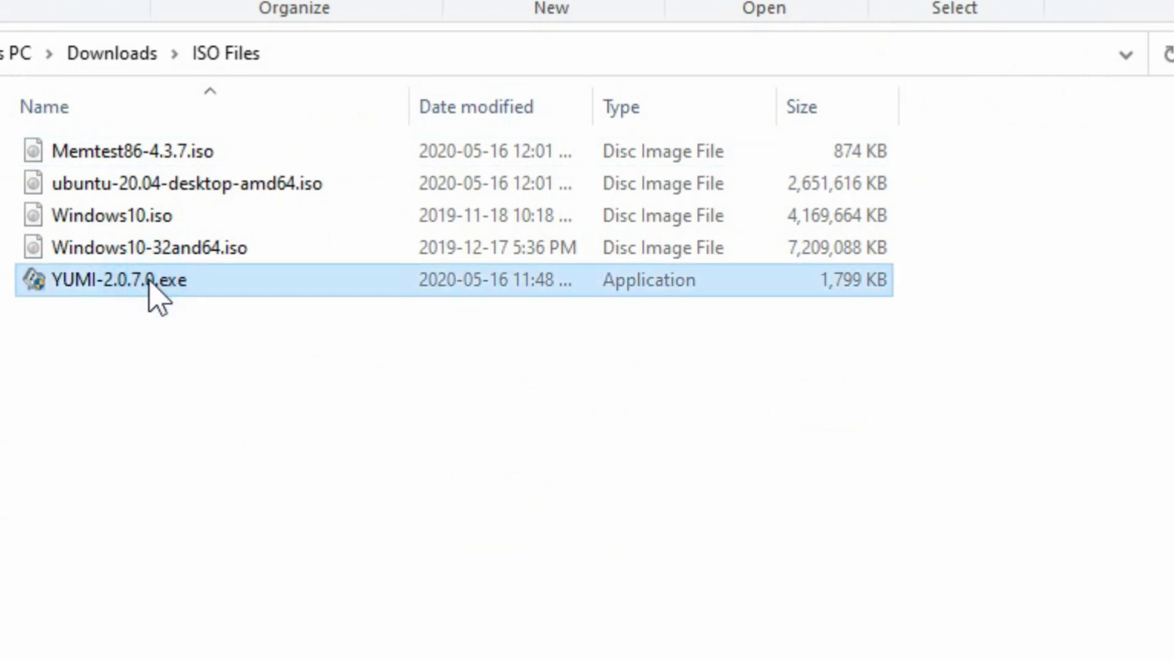
left_click(156, 223)
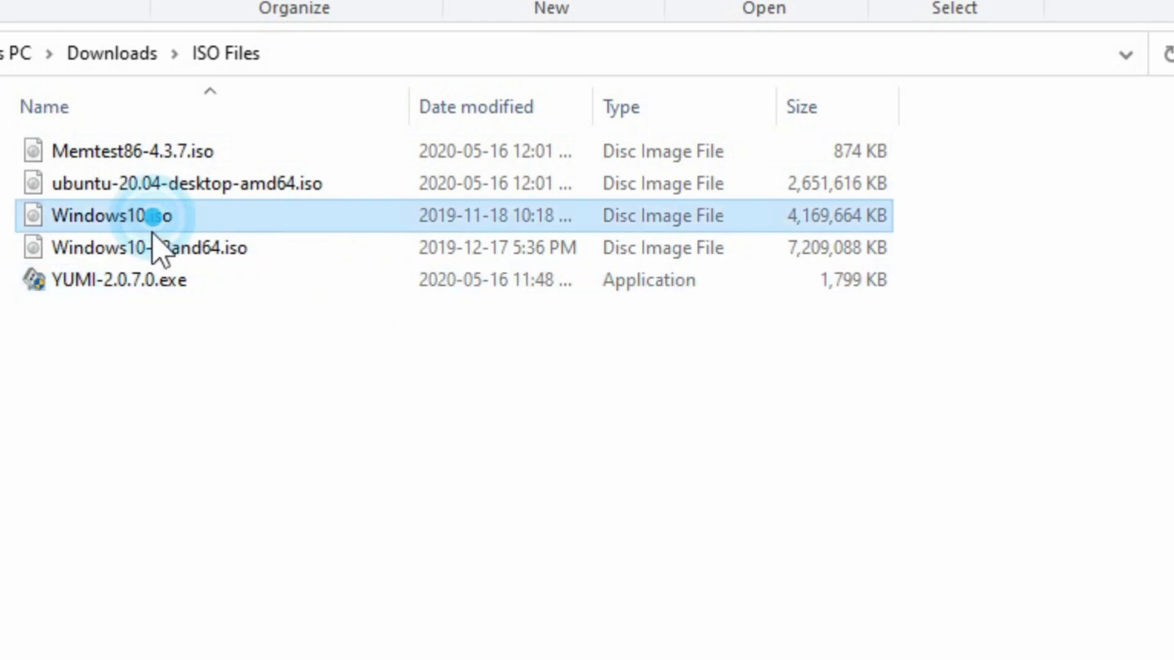
left_click(160, 247)
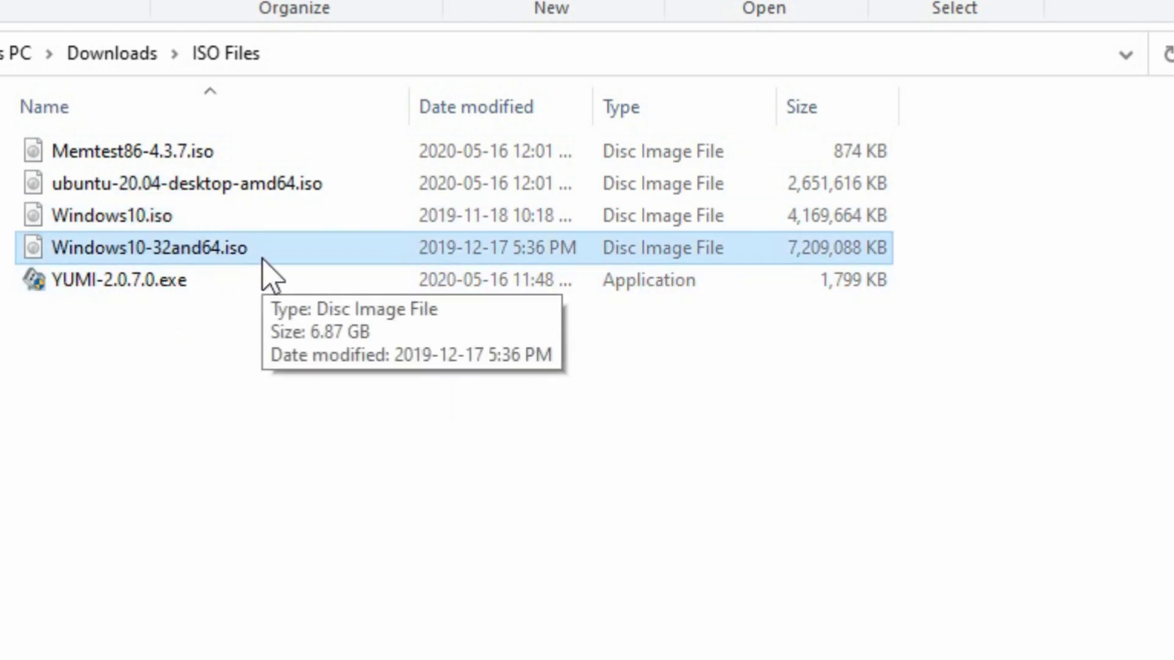
left_click(159, 183)
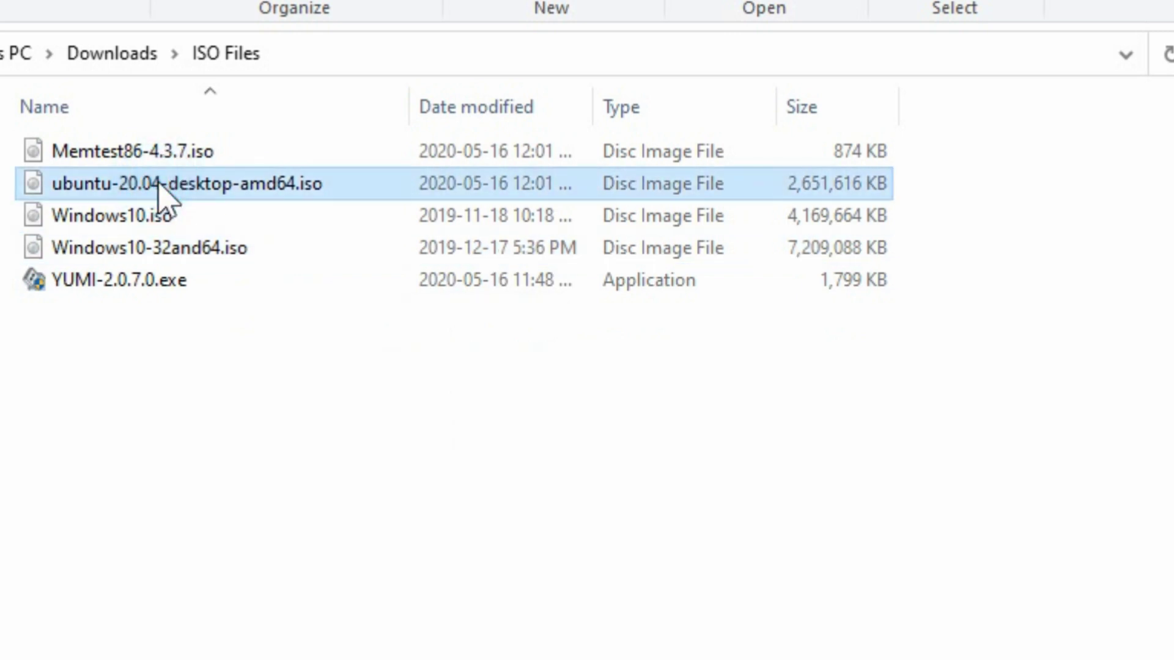
left_click(119, 153)
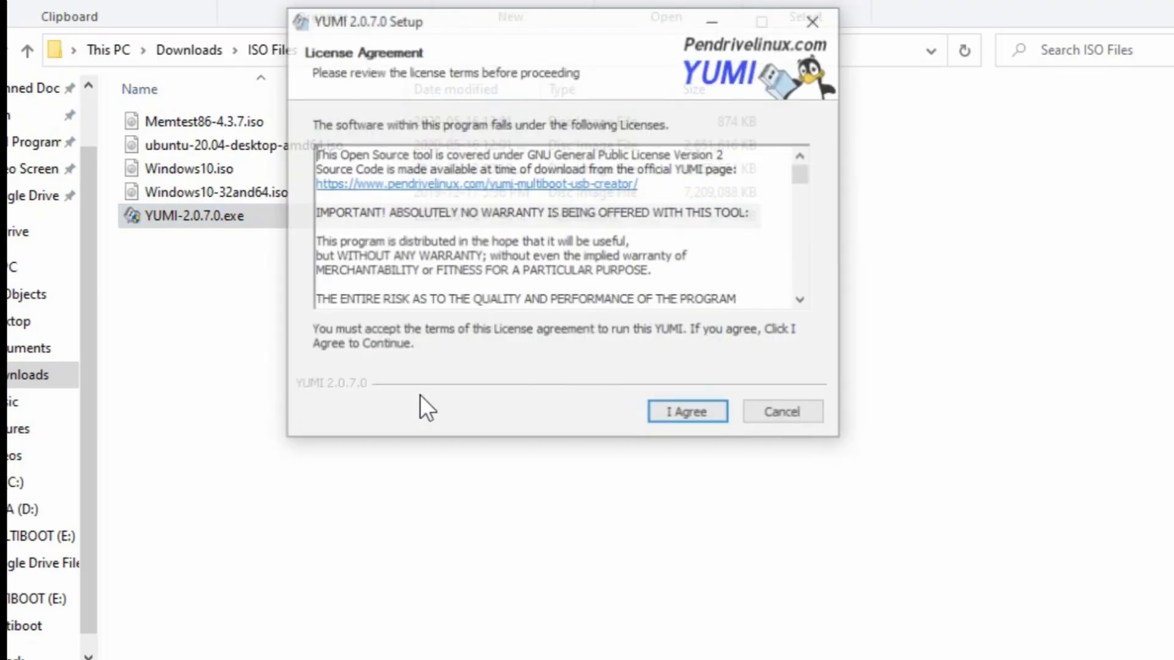
Step: Accept the YUMI license and choose drive E: as the target USB
left_click(672, 413)
left_click(474, 148)
left_click(405, 163)
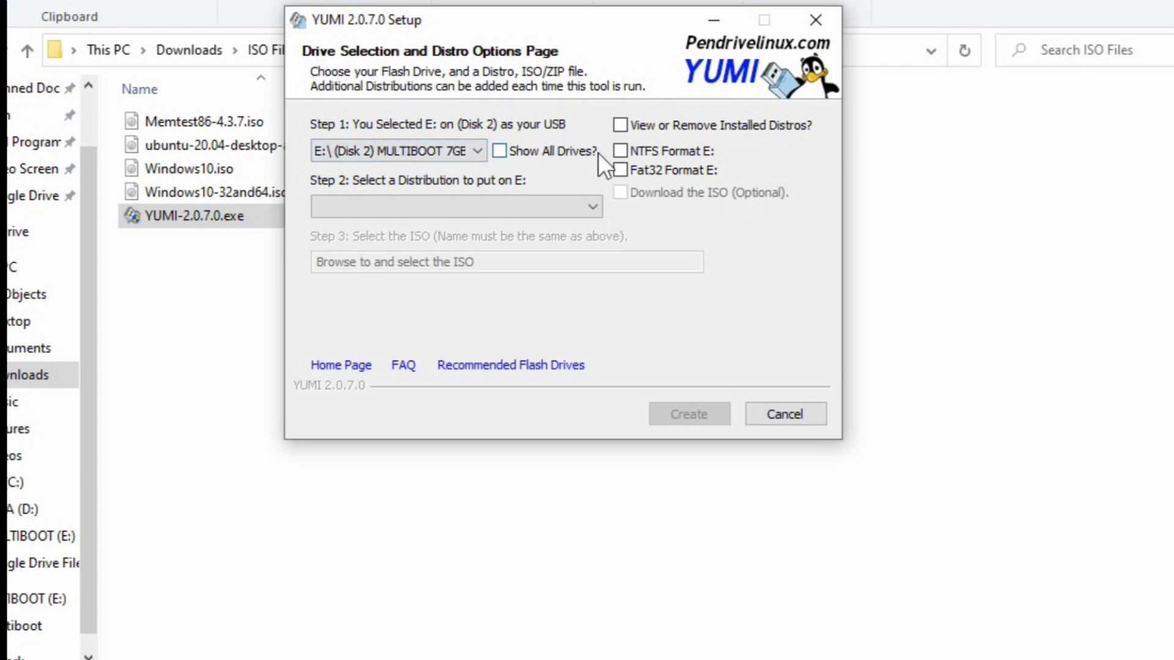
Step: Try NTFS and Fat32 formatting options, finally leaving drive E: set to NTFS format
left_click(629, 151)
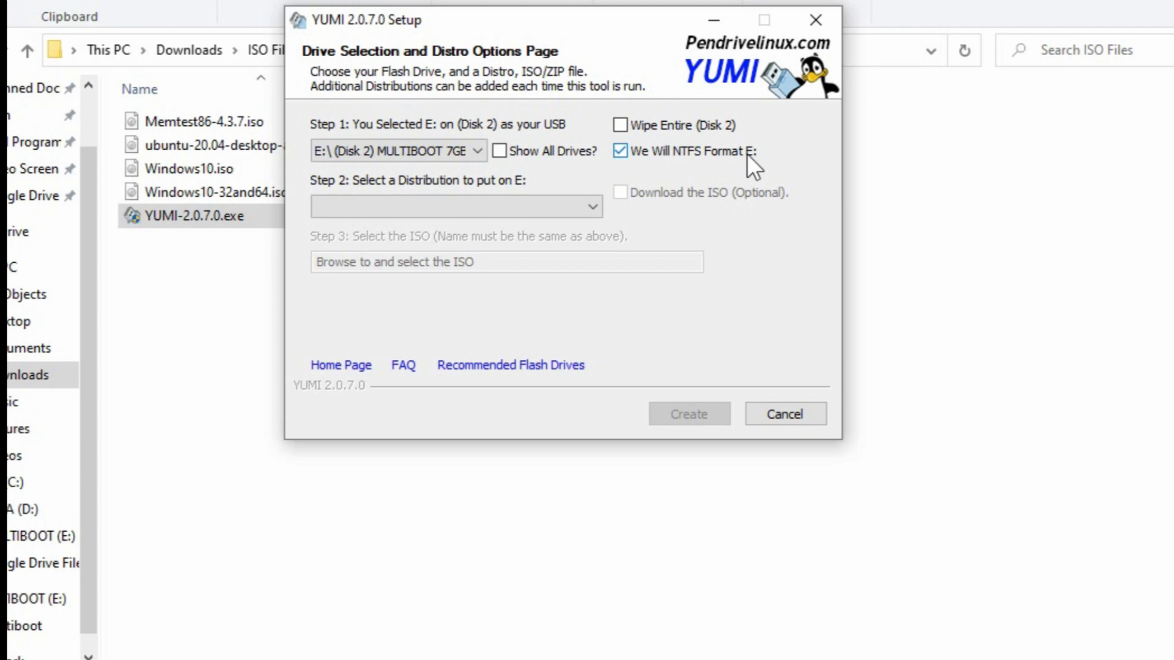
left_click(619, 152)
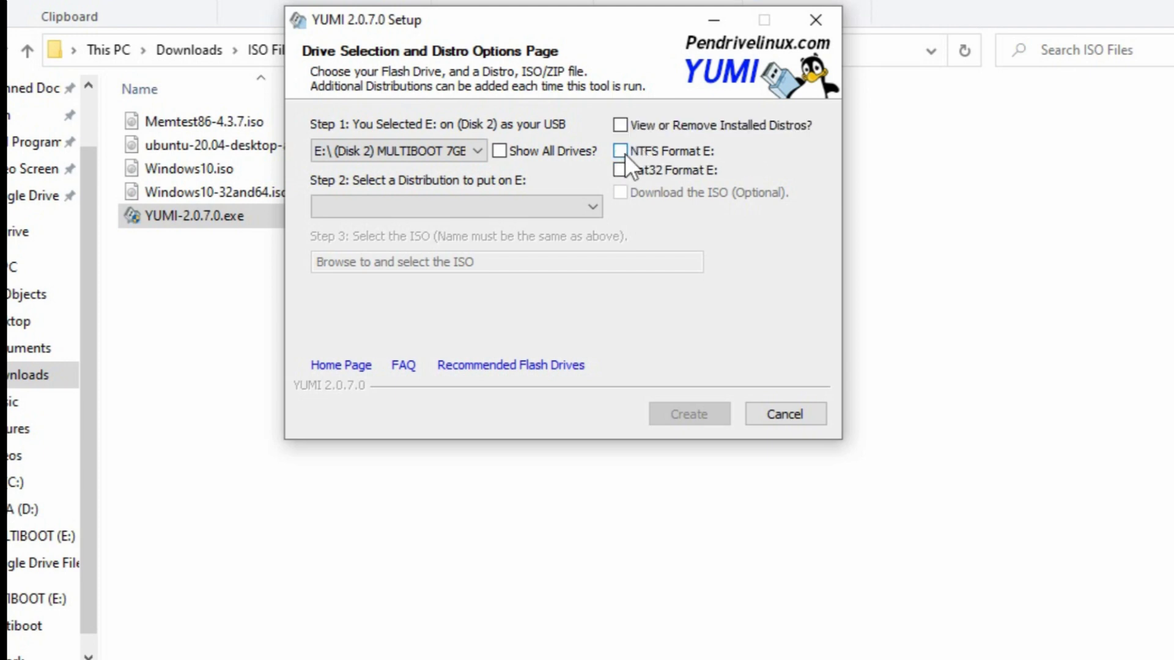
left_click(620, 169)
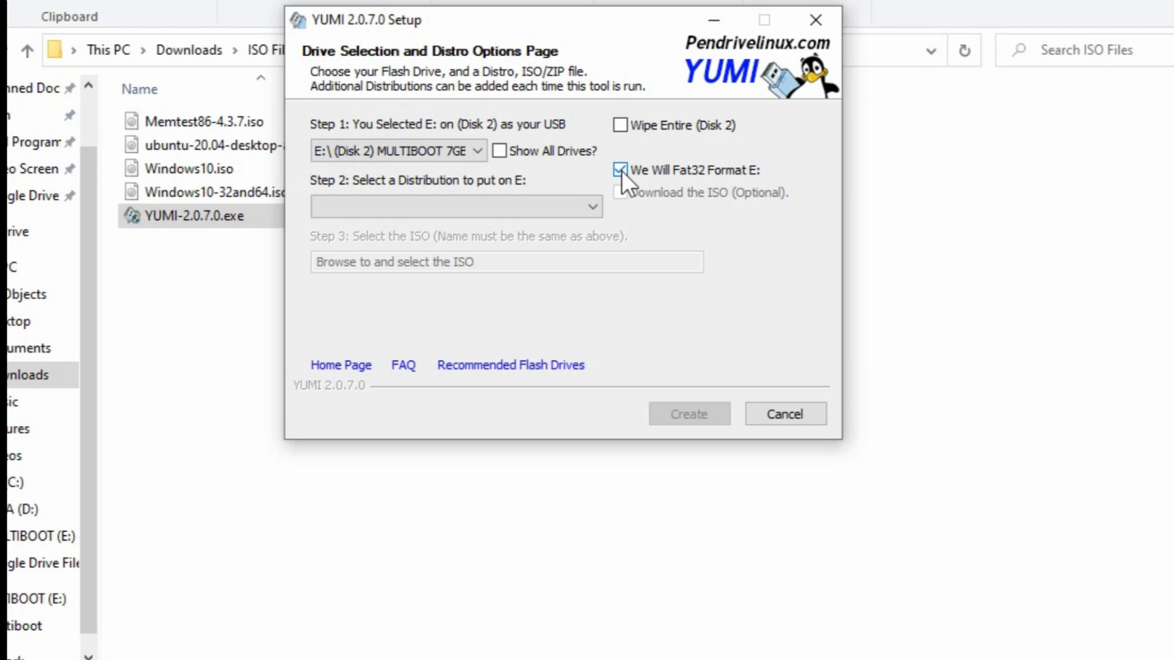
left_click(620, 170)
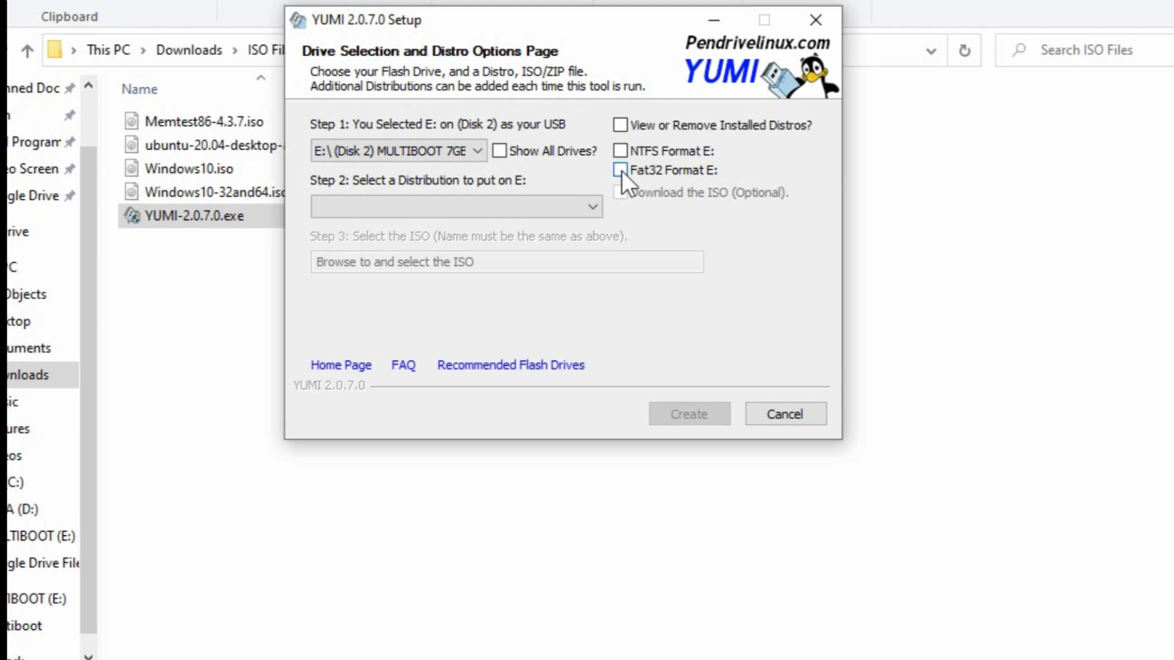
left_click(620, 151)
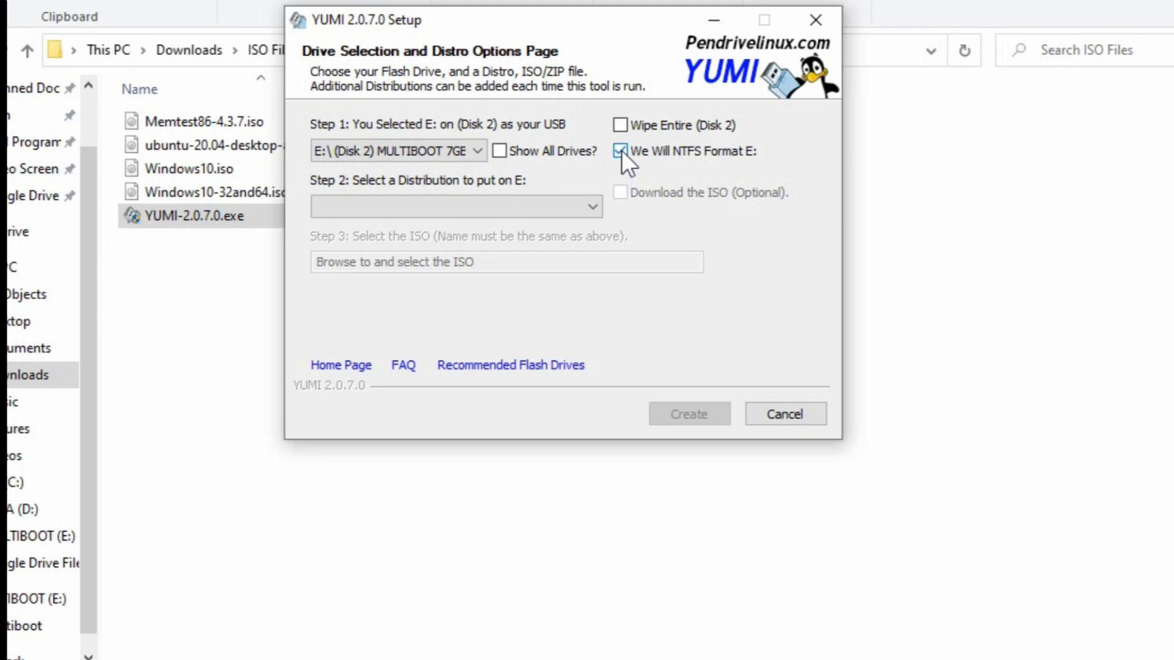
Step: Open the Step 2 distribution list and scroll down through its entries
left_click(578, 209)
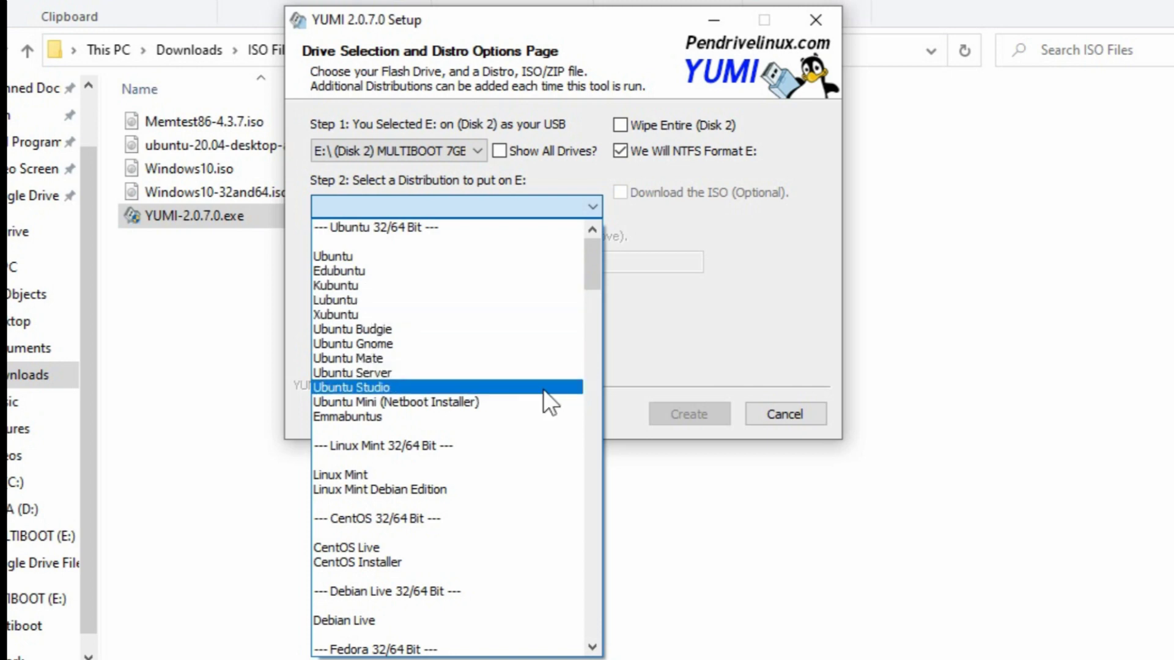
left_click_drag(591, 266, 592, 290)
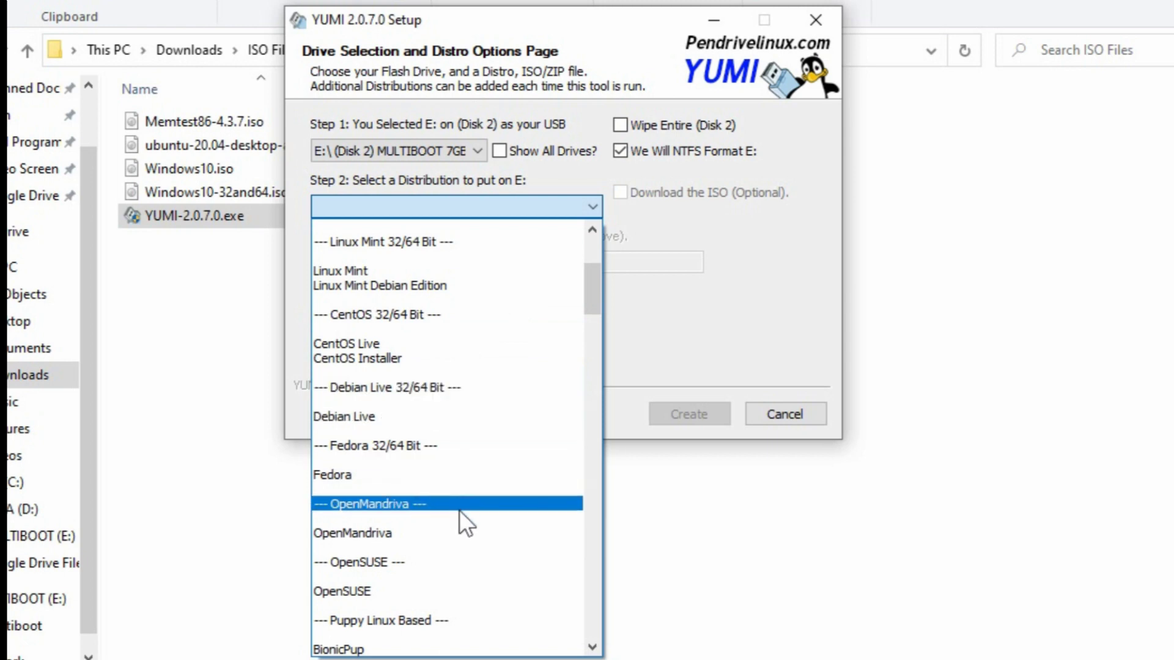
left_click_drag(593, 288, 600, 481)
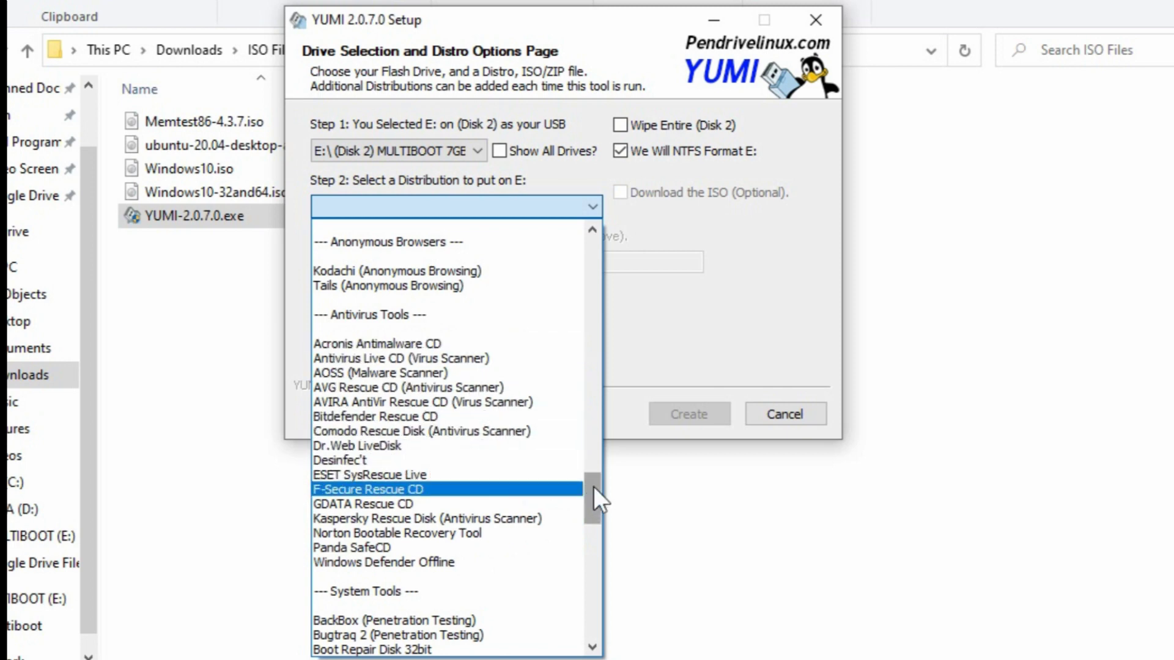
left_click_drag(592, 487, 585, 510)
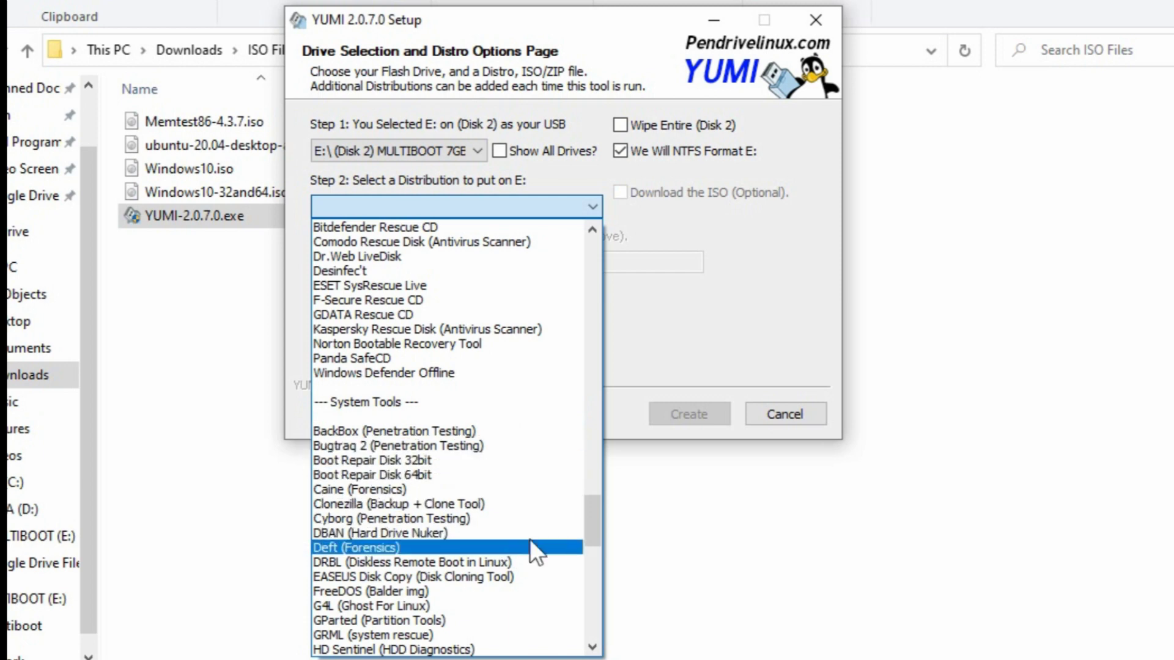
left_click_drag(593, 522, 594, 569)
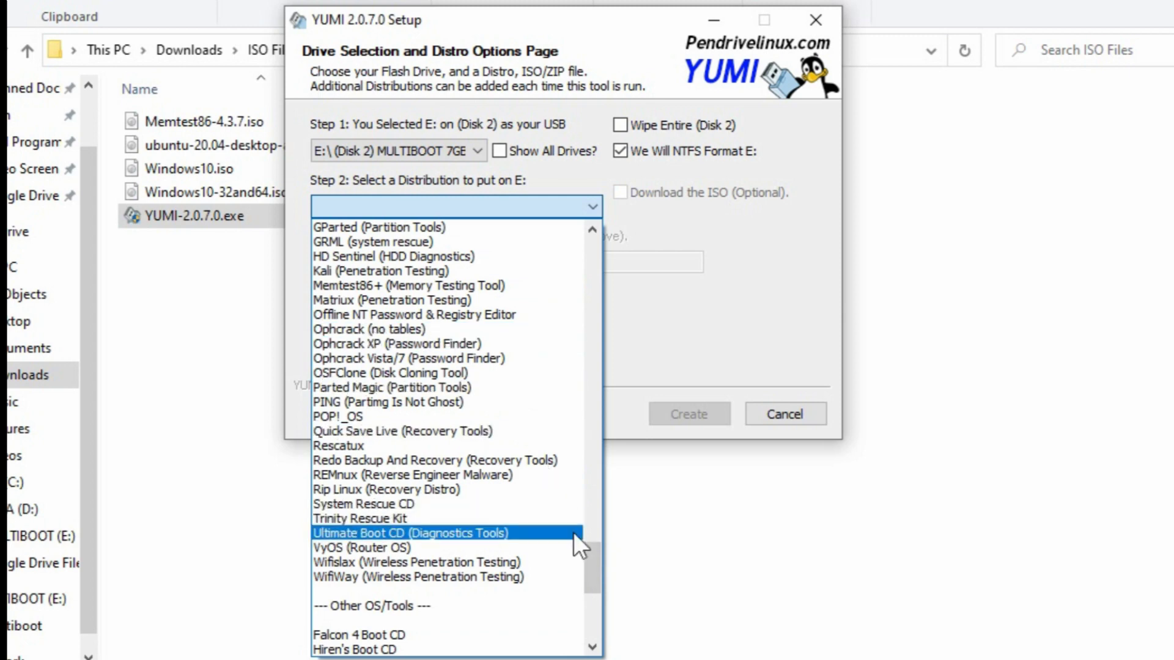
left_click_drag(597, 547, 589, 591)
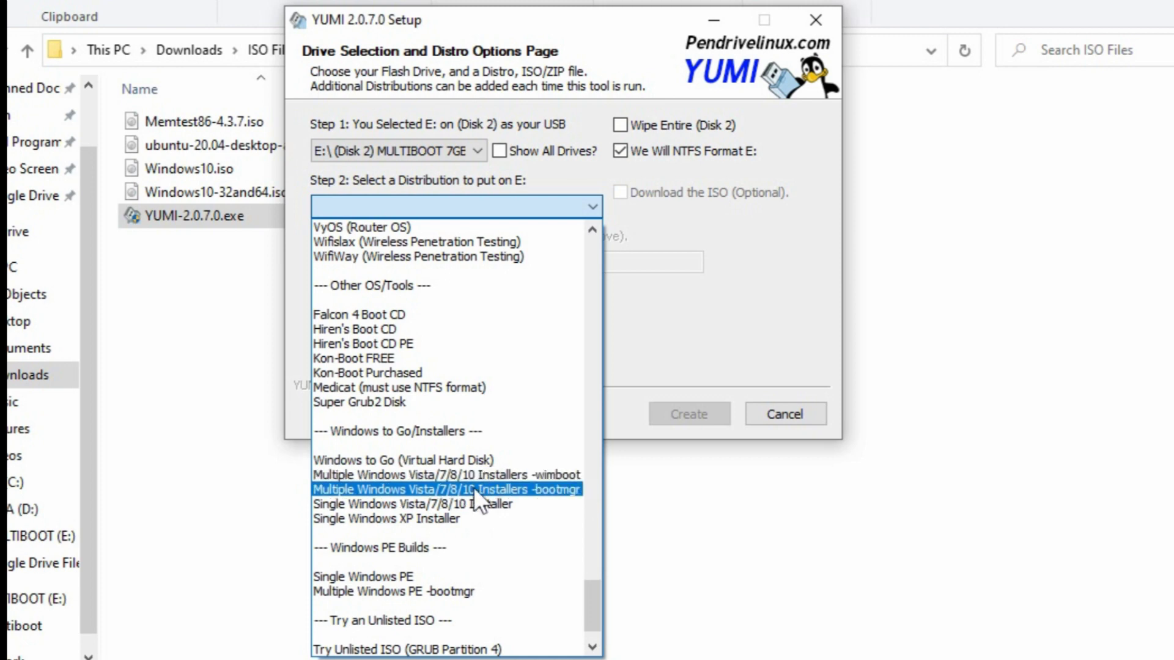
Step: Scroll the distribution list back to the top and pick Ubuntu
scroll(593, 612, "down", 1)
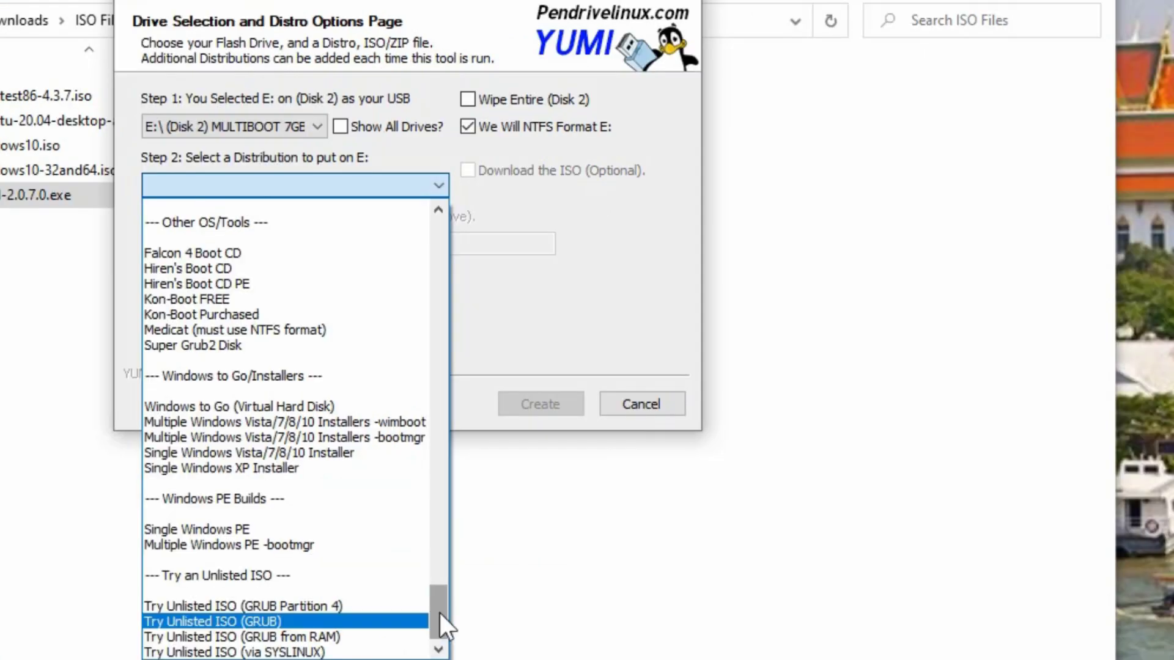
left_click_drag(439, 612, 449, 228)
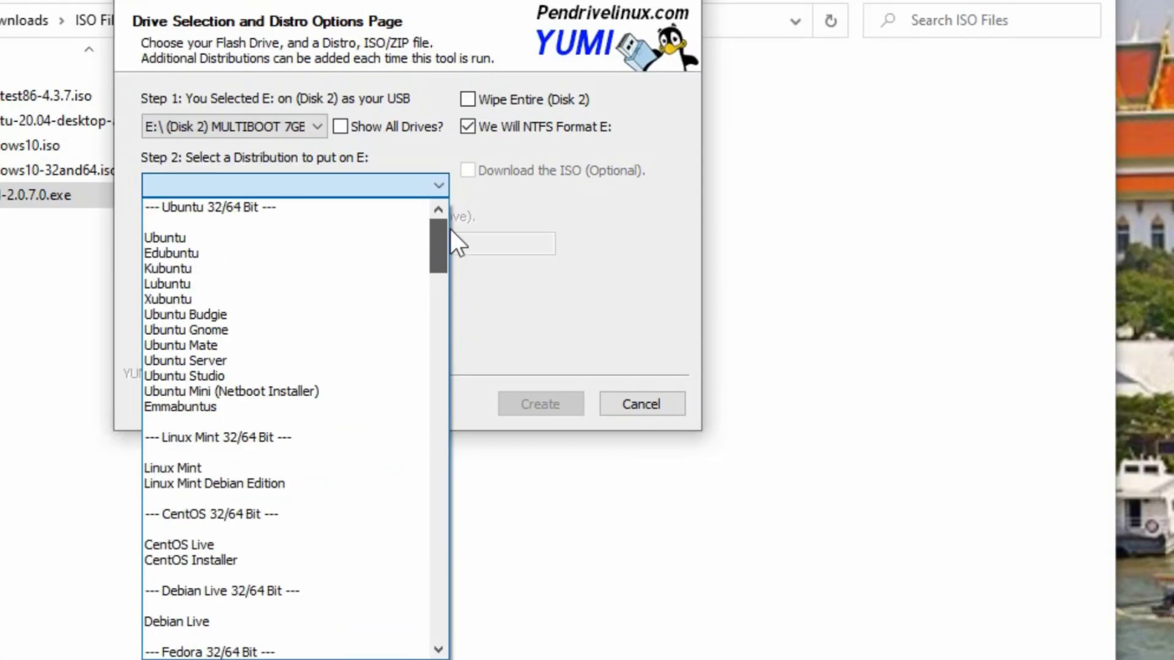
left_click(344, 235)
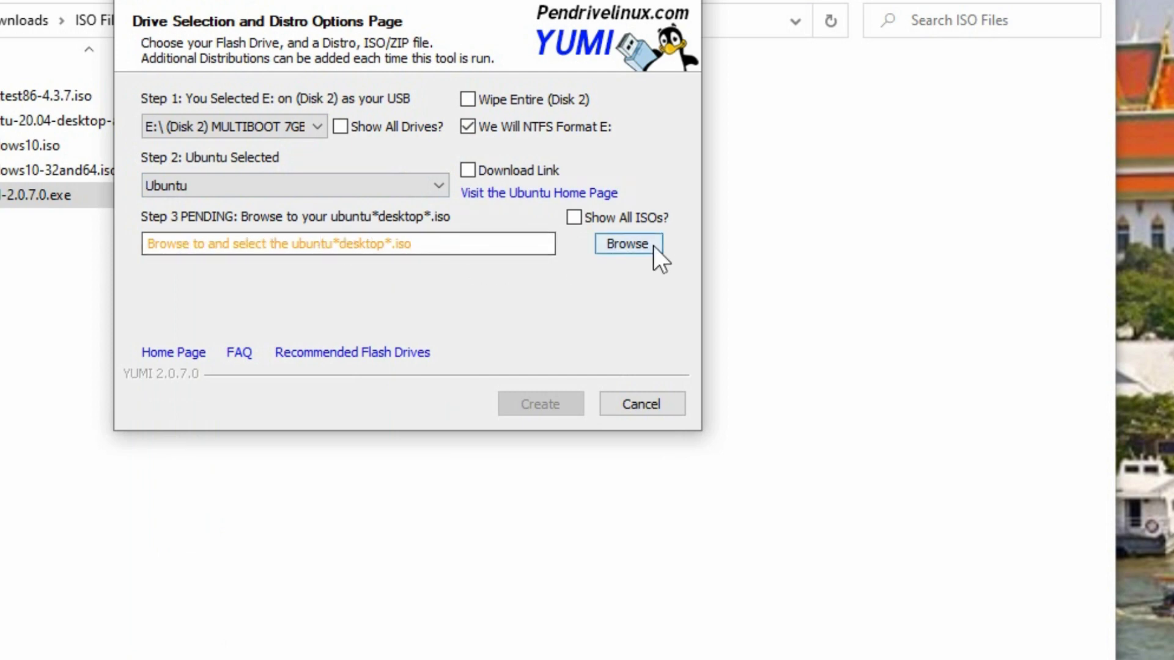
left_click(637, 240)
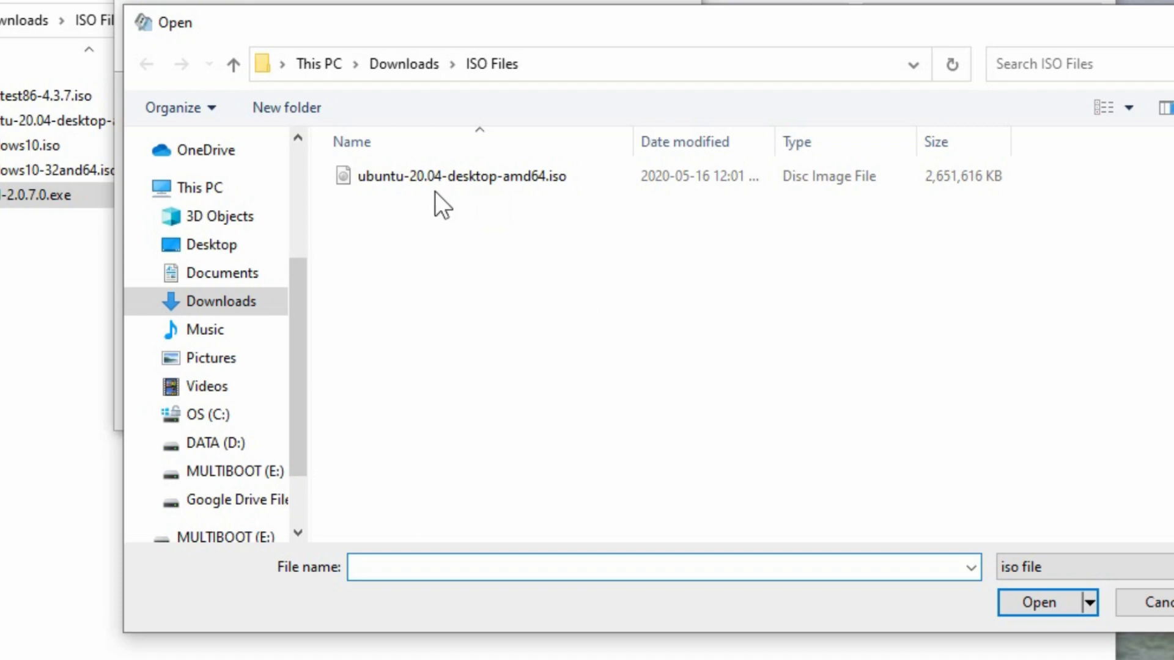
Step: Choose Single Windows Vista/7/8/10 Installer from the distribution list
left_click(1149, 602)
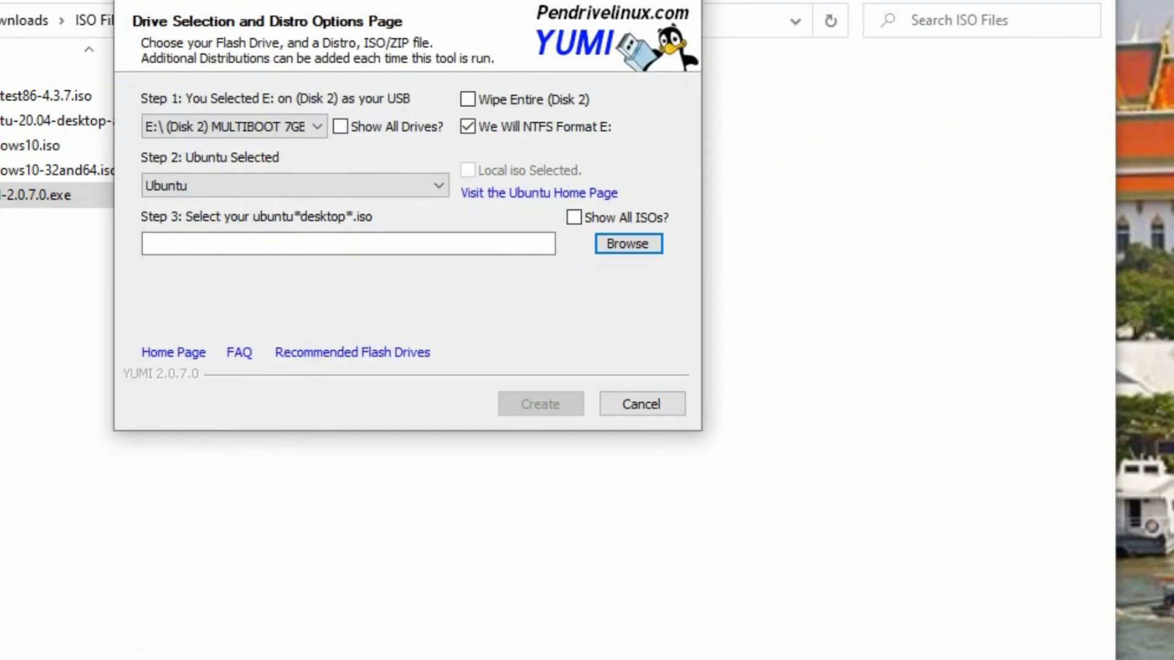
left_click(292, 186)
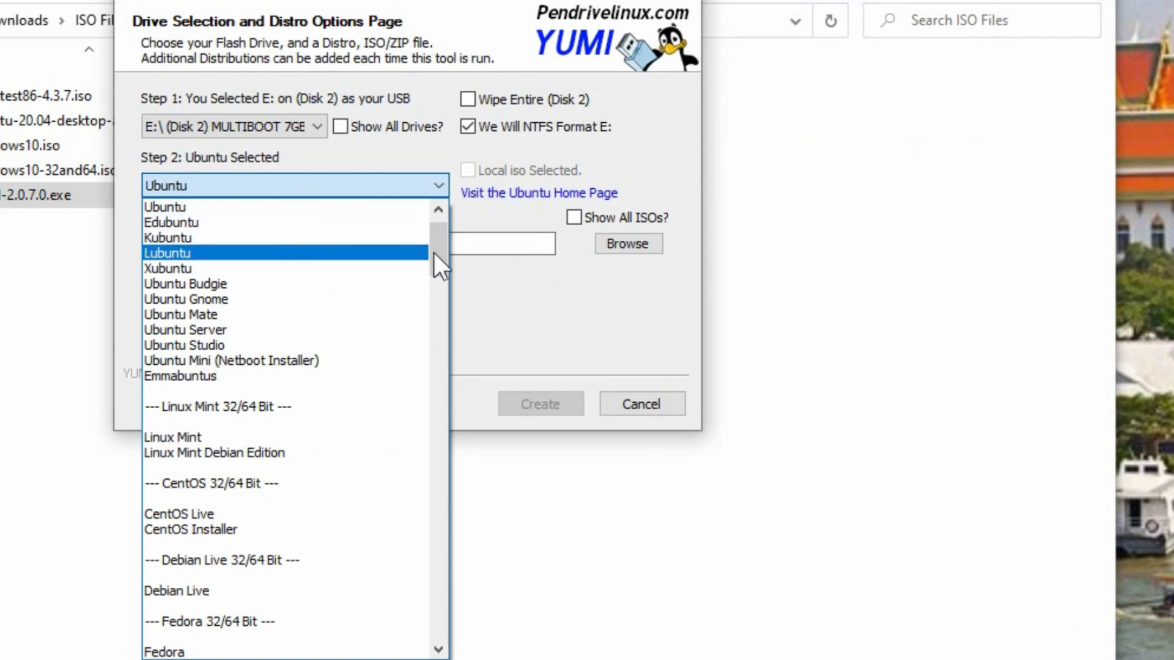
left_click_drag(441, 252, 429, 596)
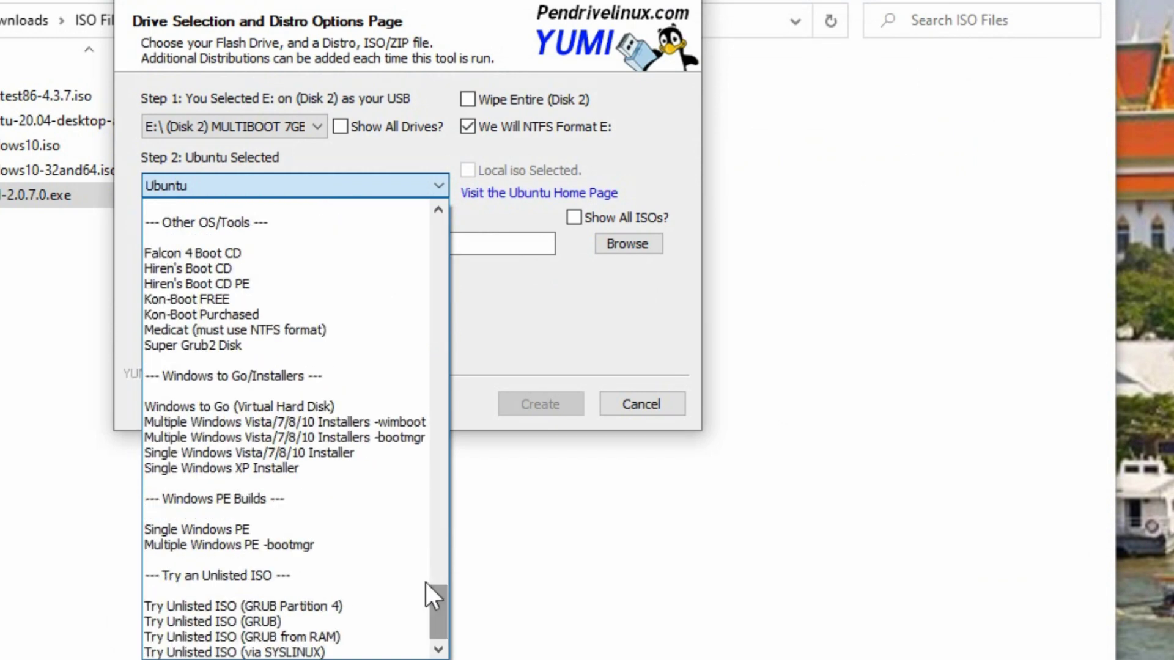
left_click(382, 452)
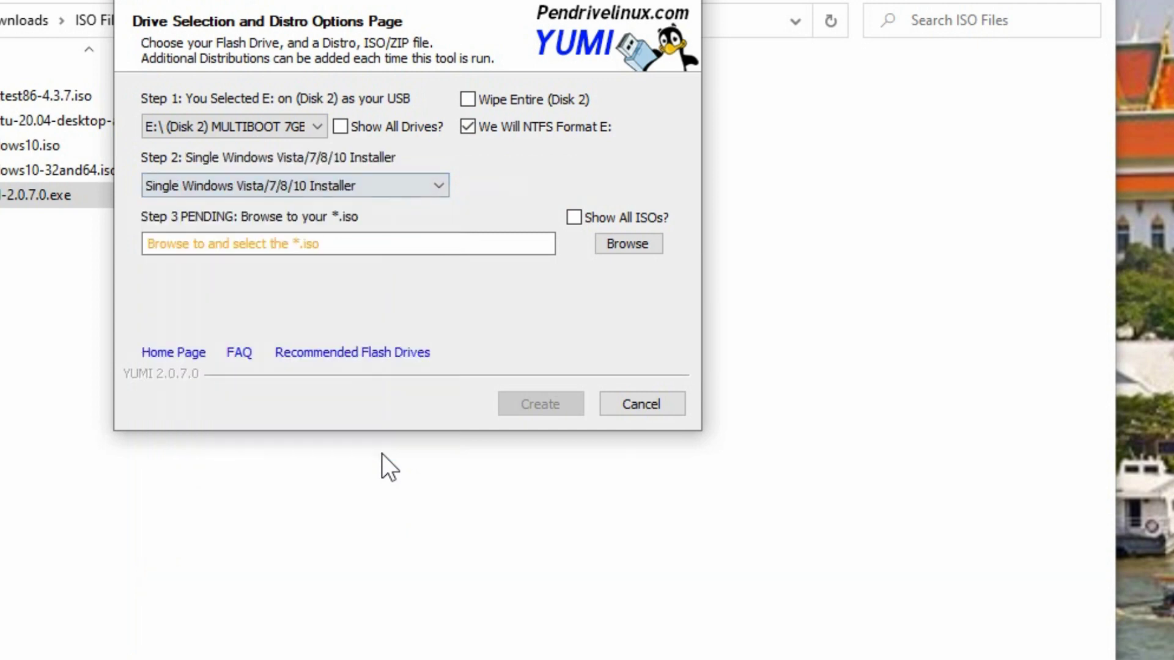
Step: Browse to Windows10-32and64.iso, then cancel the file picker without adding it
left_click(617, 243)
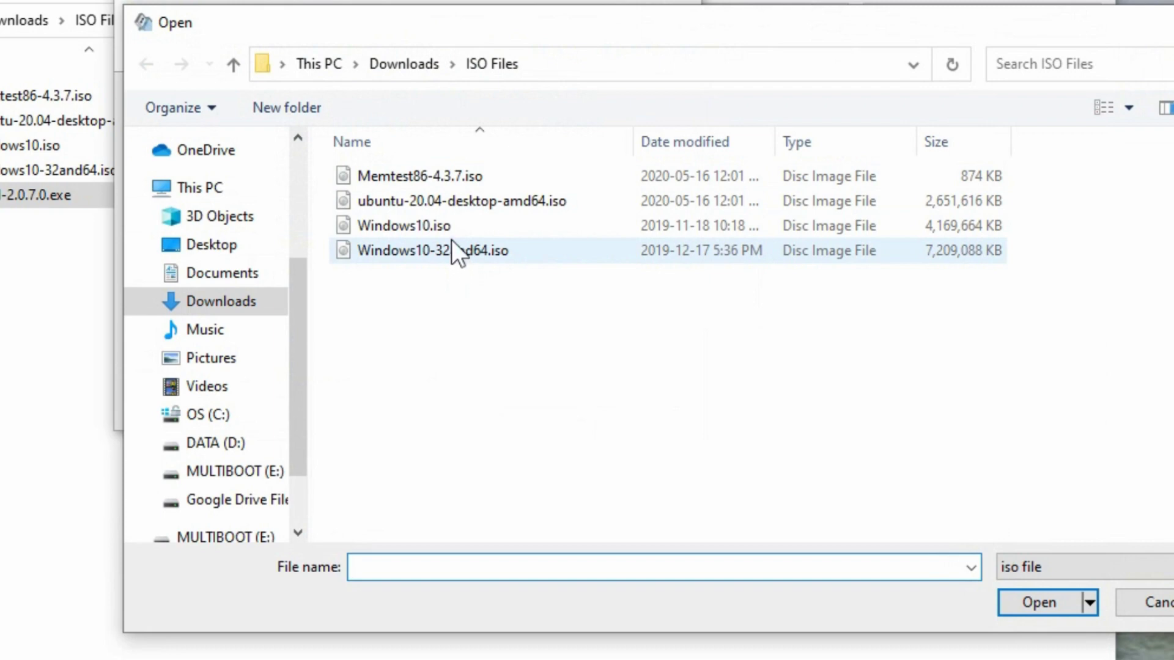
left_click(450, 228)
left_click(449, 250)
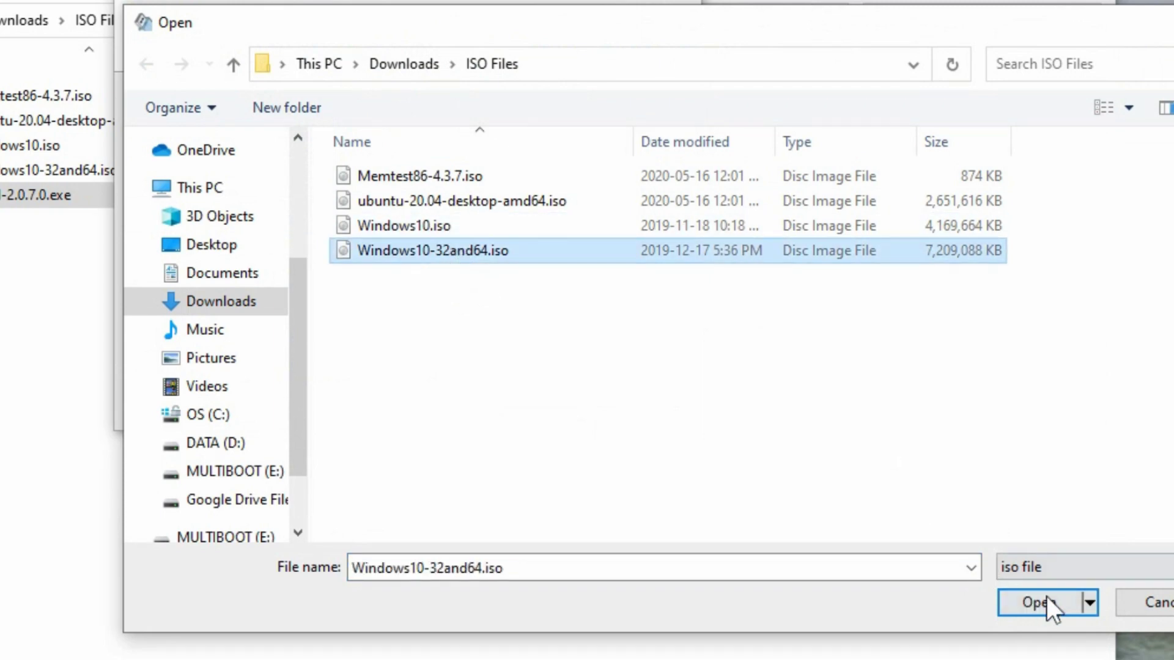
left_click(1154, 605)
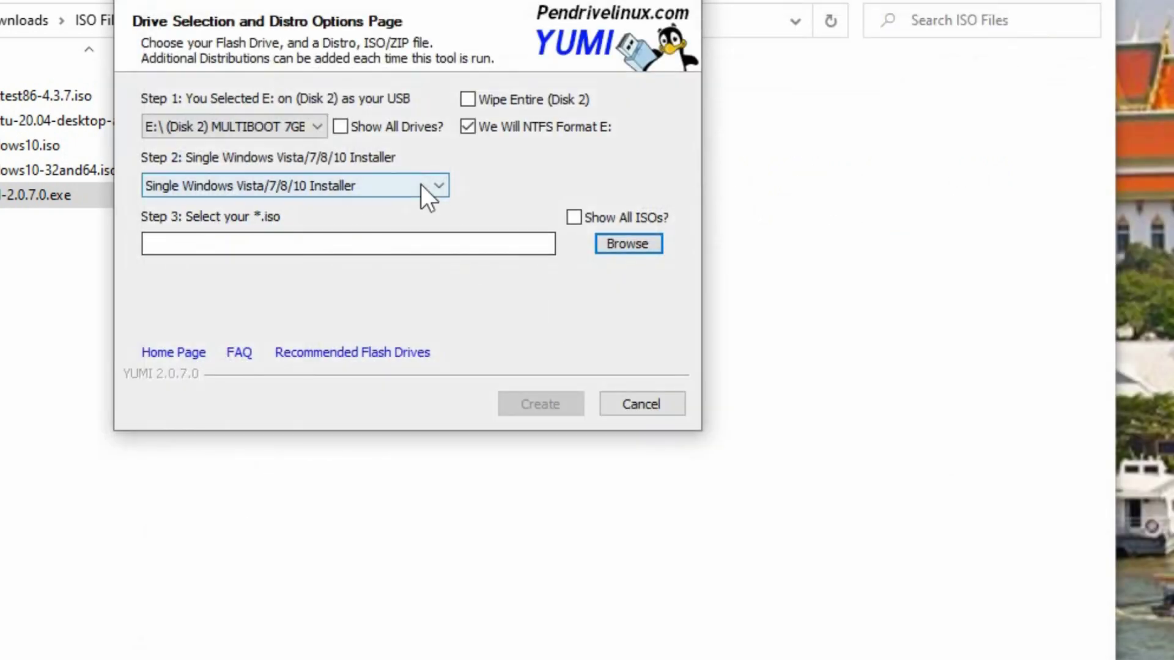
Step: Scroll the distribution list to the system tools and pick Memtest86+ (Memory Testing Tool)
left_click(434, 184)
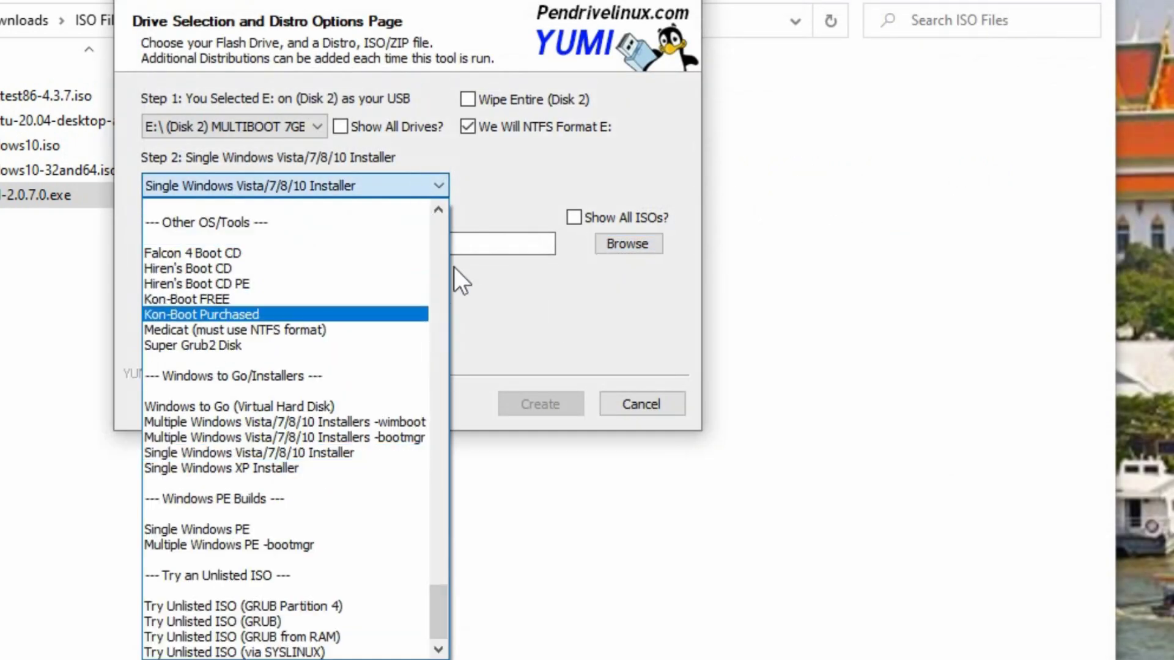
left_click_drag(442, 614, 433, 541)
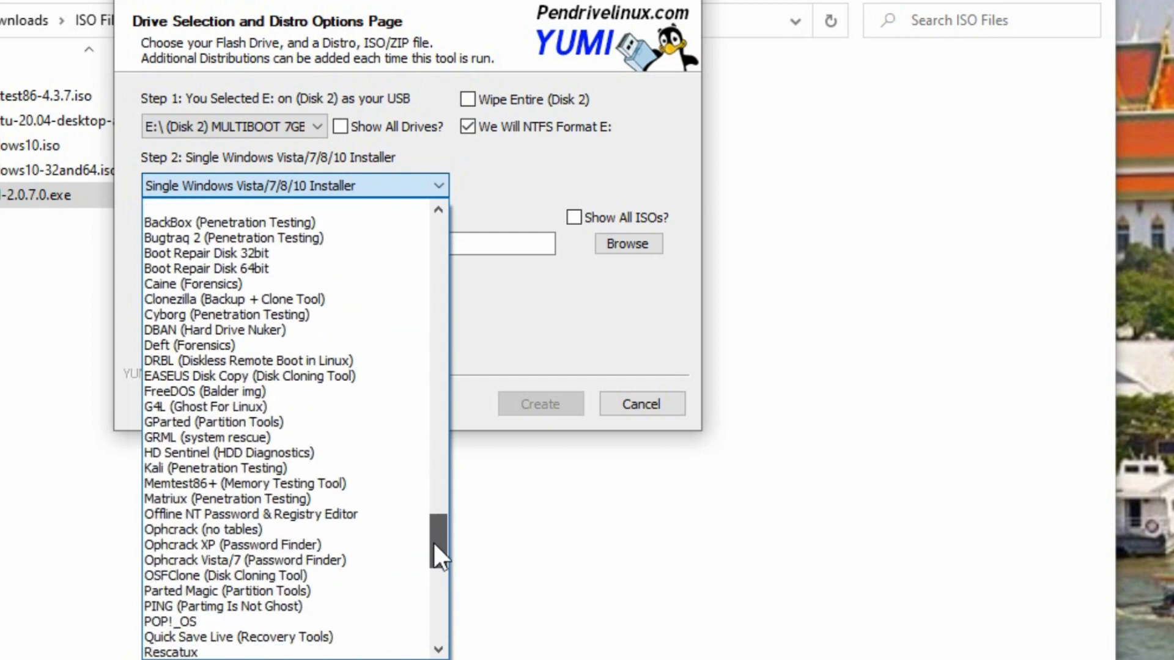
left_click(285, 483)
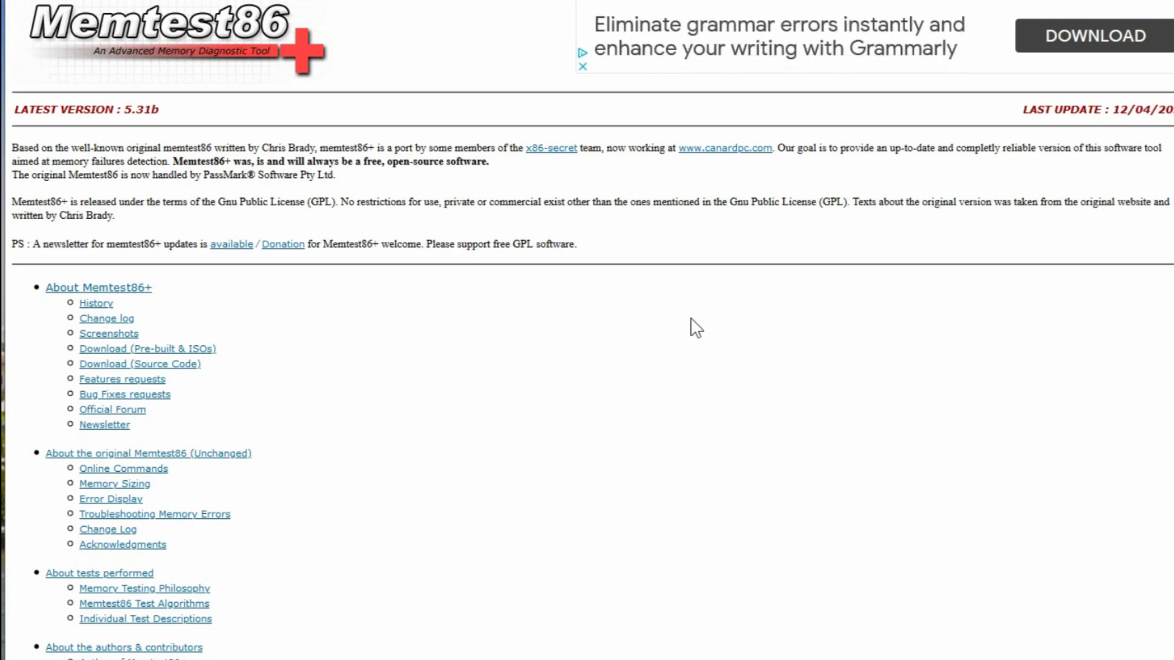
Step: Scroll down the Memtest86+ homepage toward the V5.31b download links
scroll(586, 330, "down", 15)
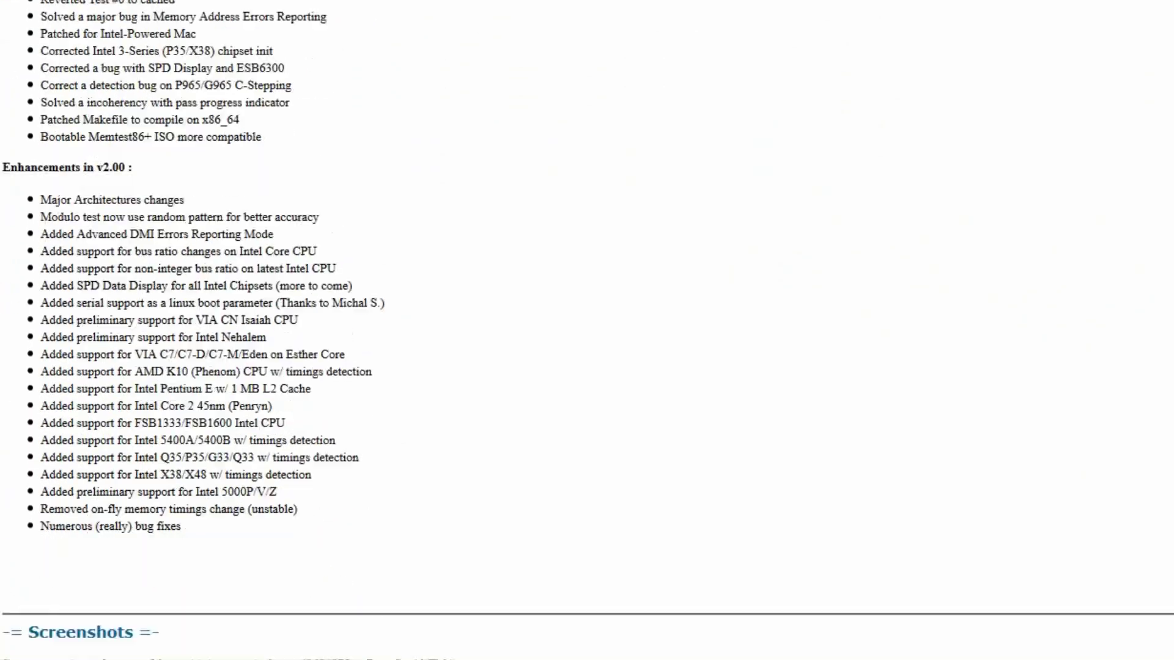
scroll(587, 330, "down", 10)
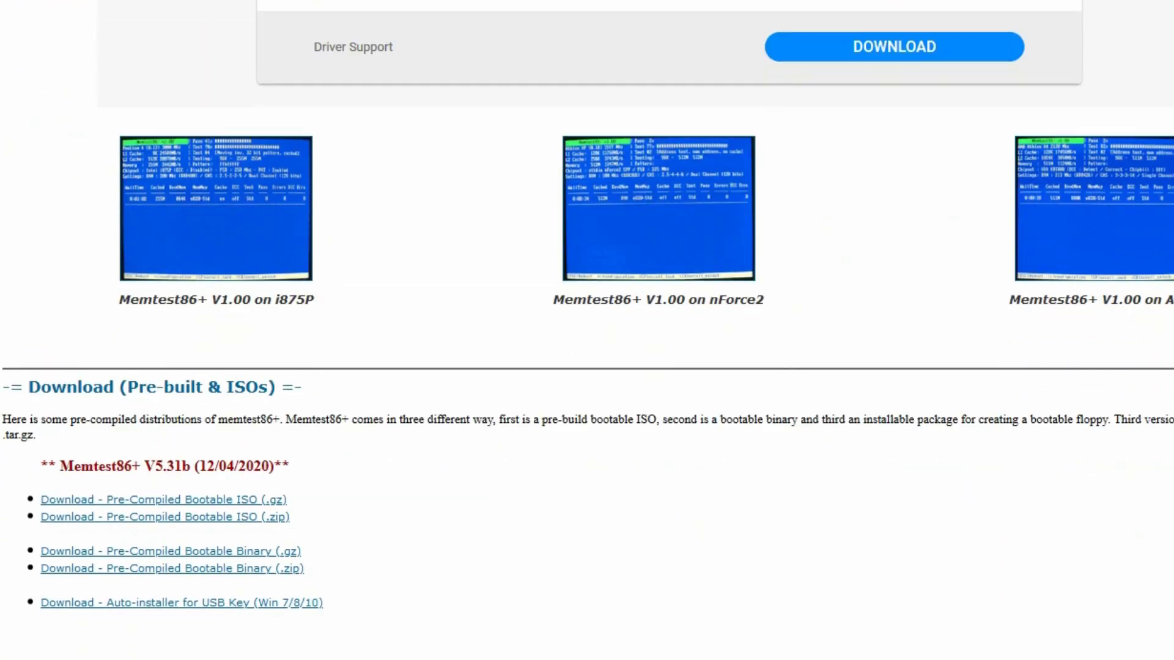
scroll(587, 330, "down", 4)
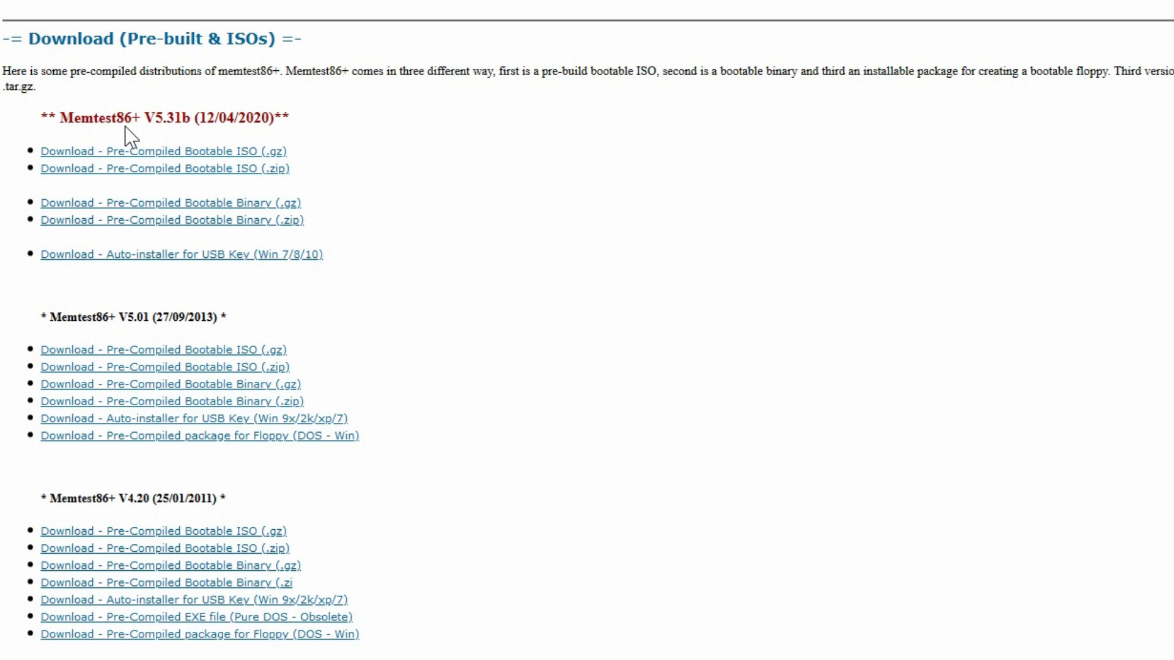
Step: Download memtest86+-5.31b.iso.zip, then check YUMI's file picker types and cancel without choosing
left_click(163, 172)
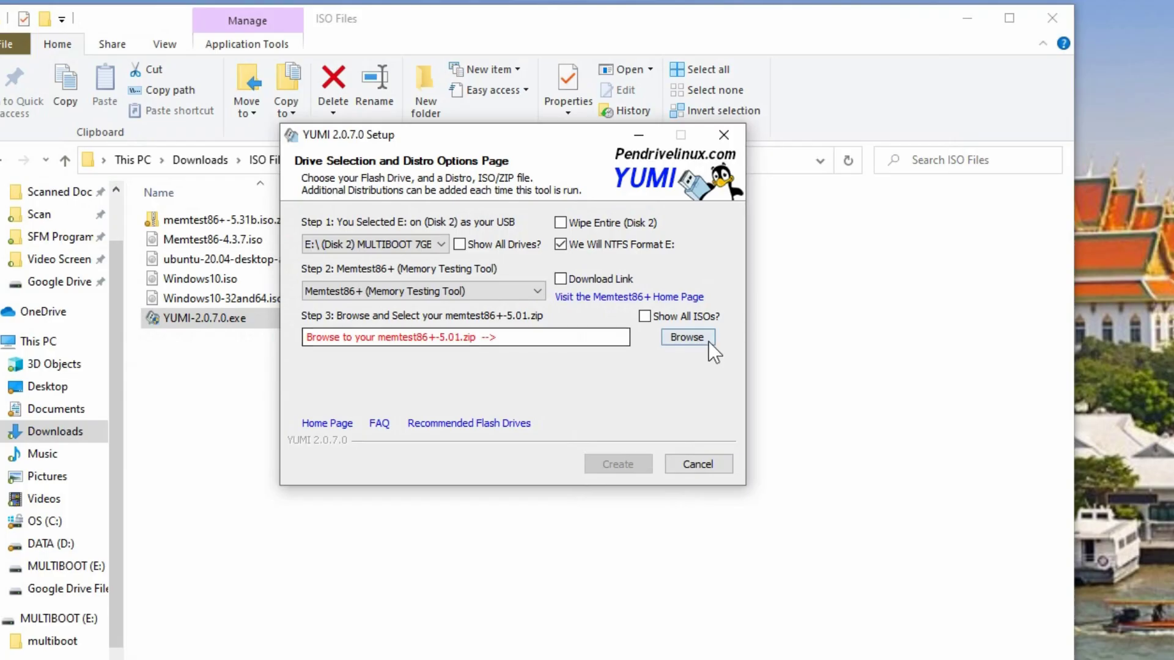
left_click(691, 340)
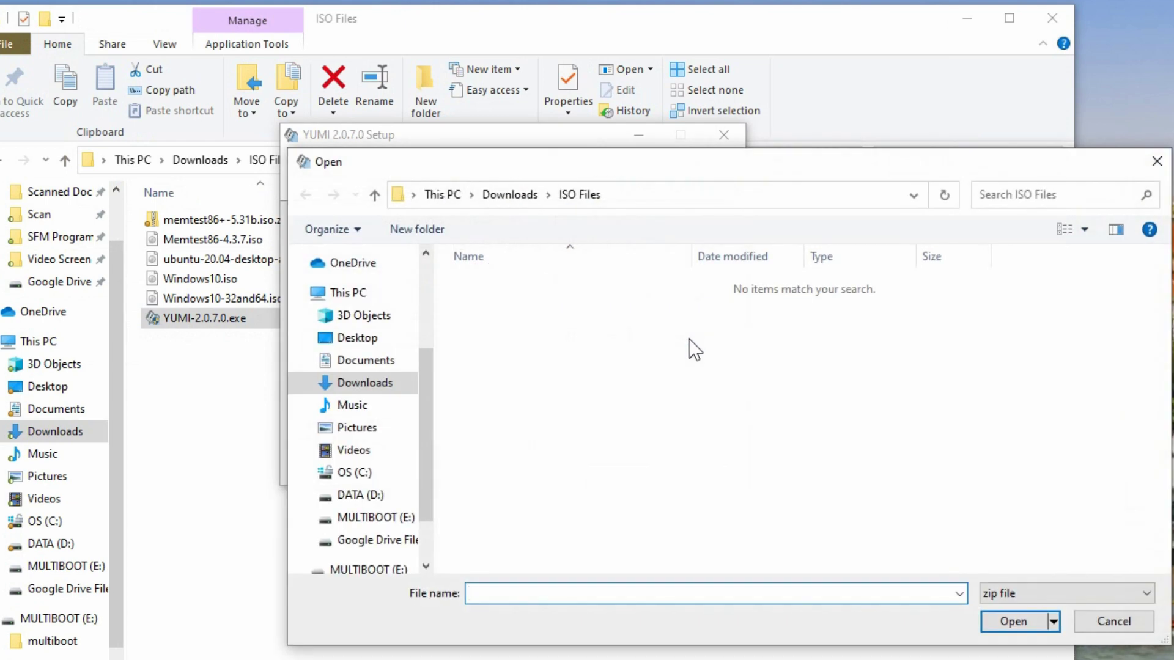
left_click(1006, 596)
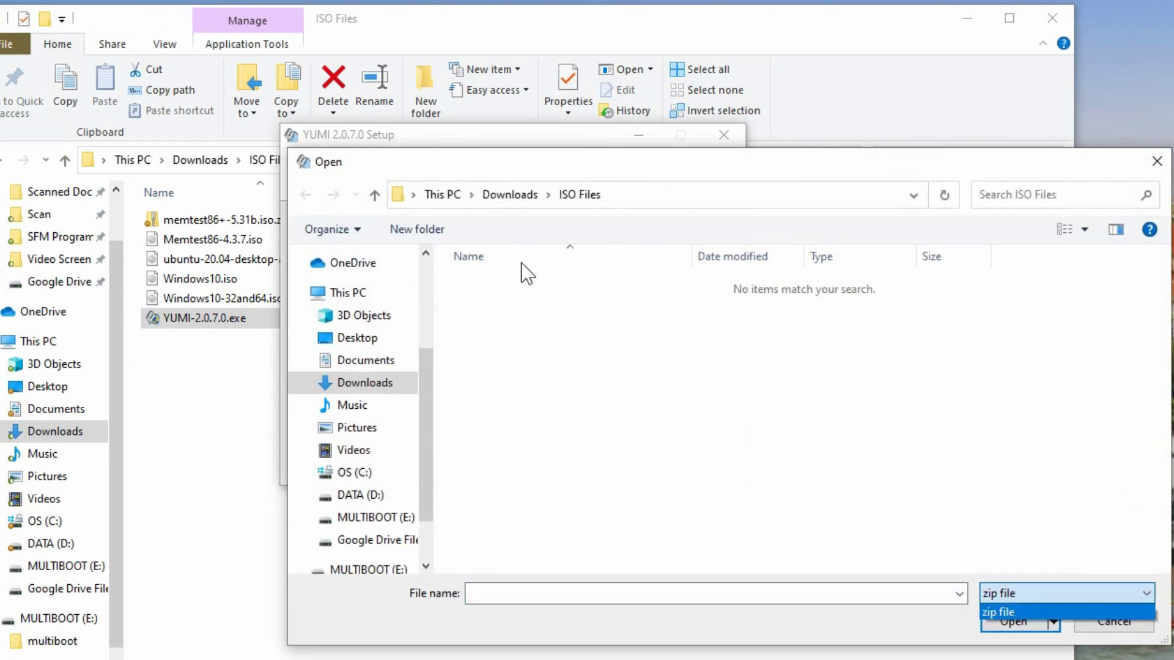
left_click(504, 302)
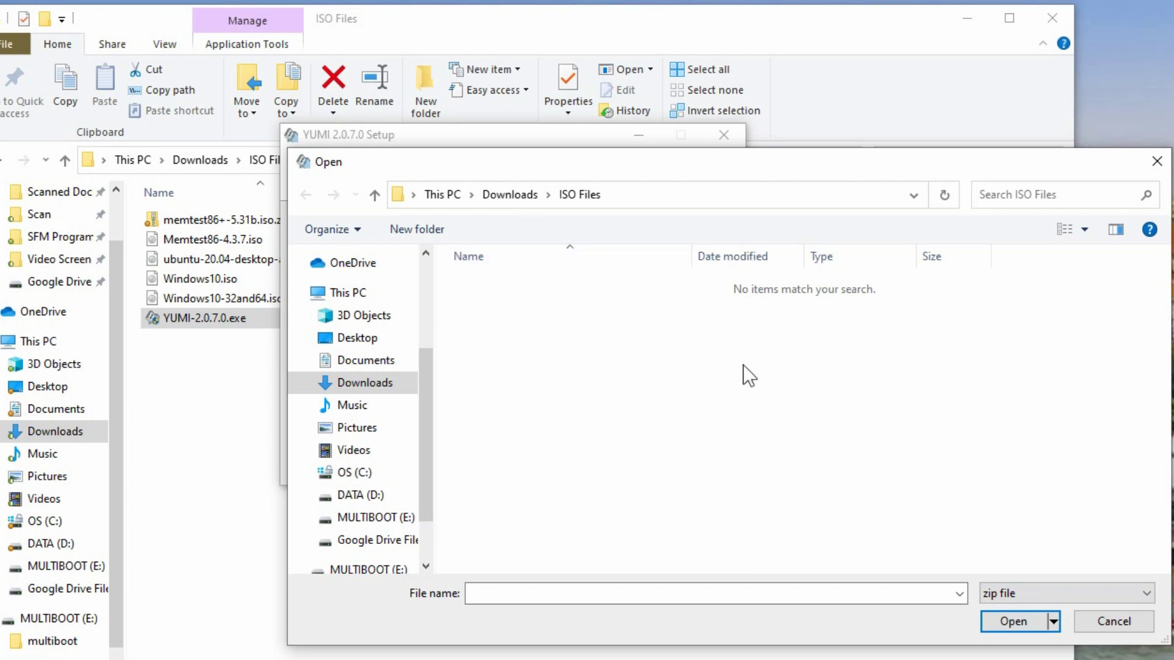
left_click(1109, 621)
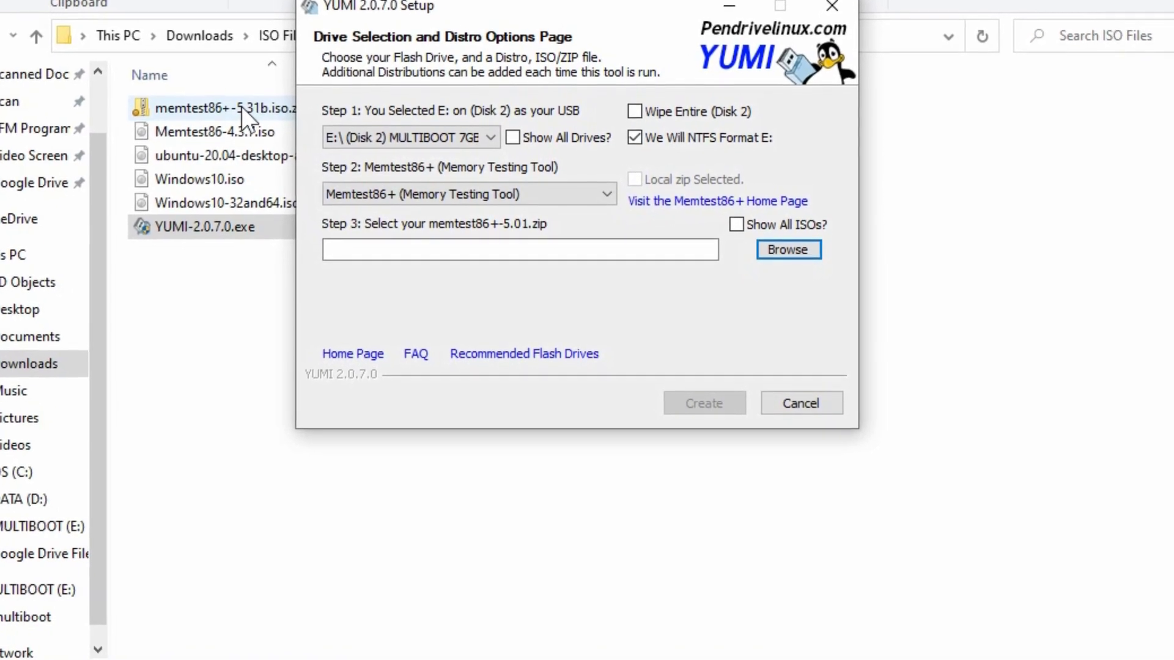
Step: Open the Step 2 distribution list and scroll to Try Unlisted ISO (GRUB) at the bottom
left_click(391, 186)
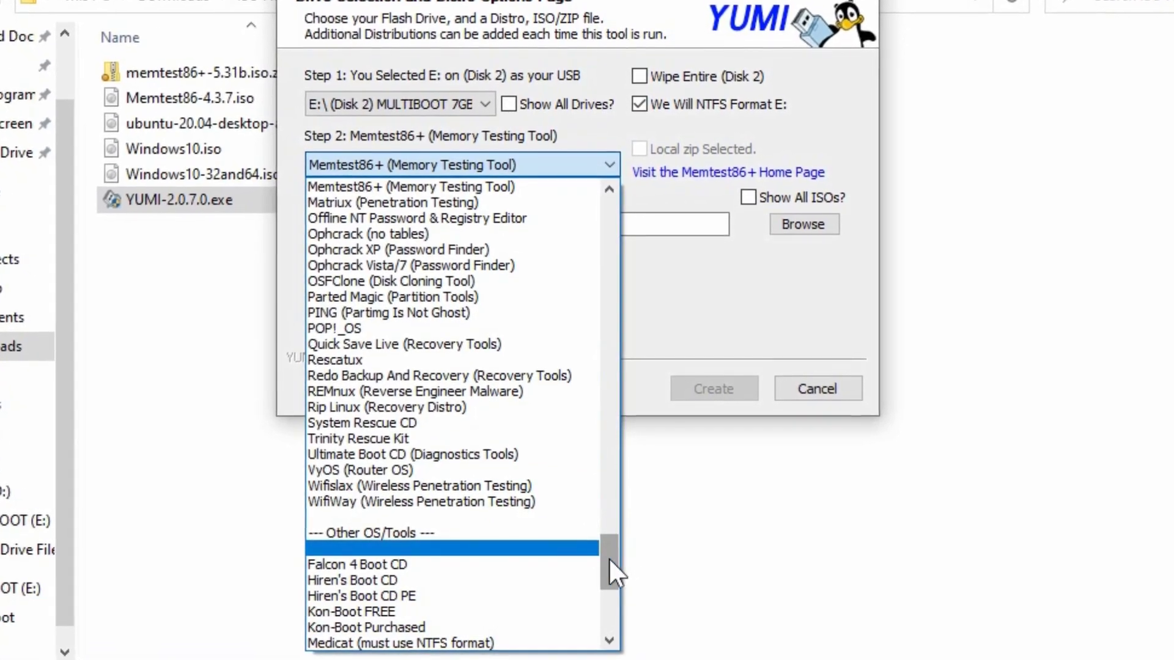
left_click_drag(608, 559, 613, 611)
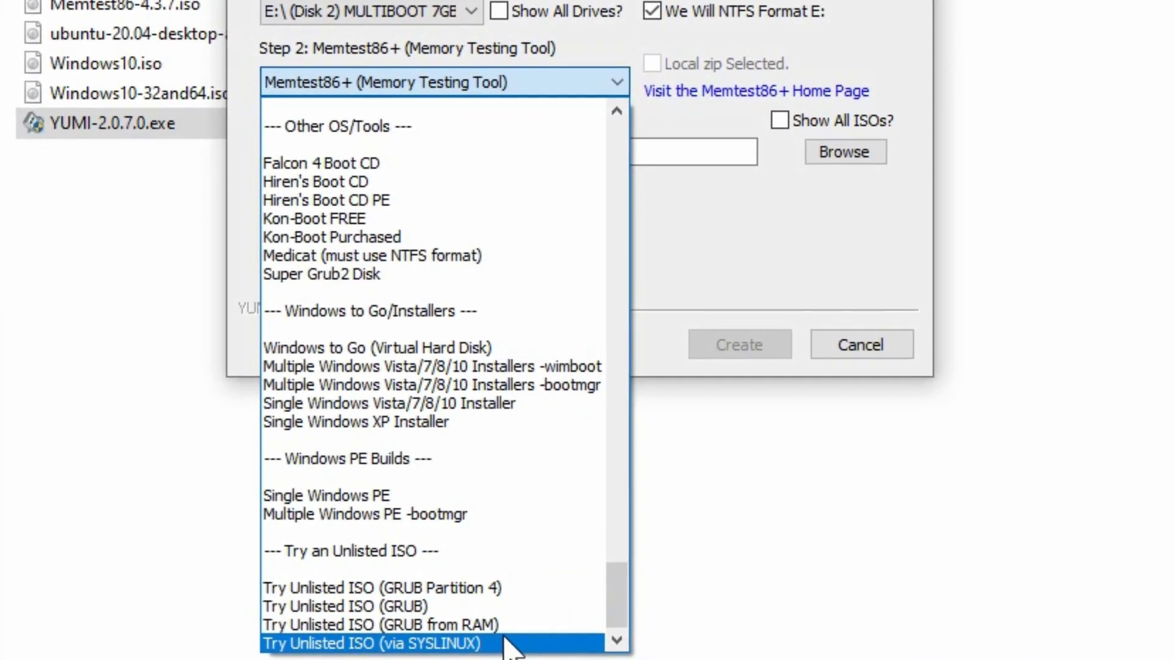
Step: Pick Try Unlisted ISO (GRUB) and select Memtest86-4.3.7.iso from ISO Files as its ISO
left_click(428, 603)
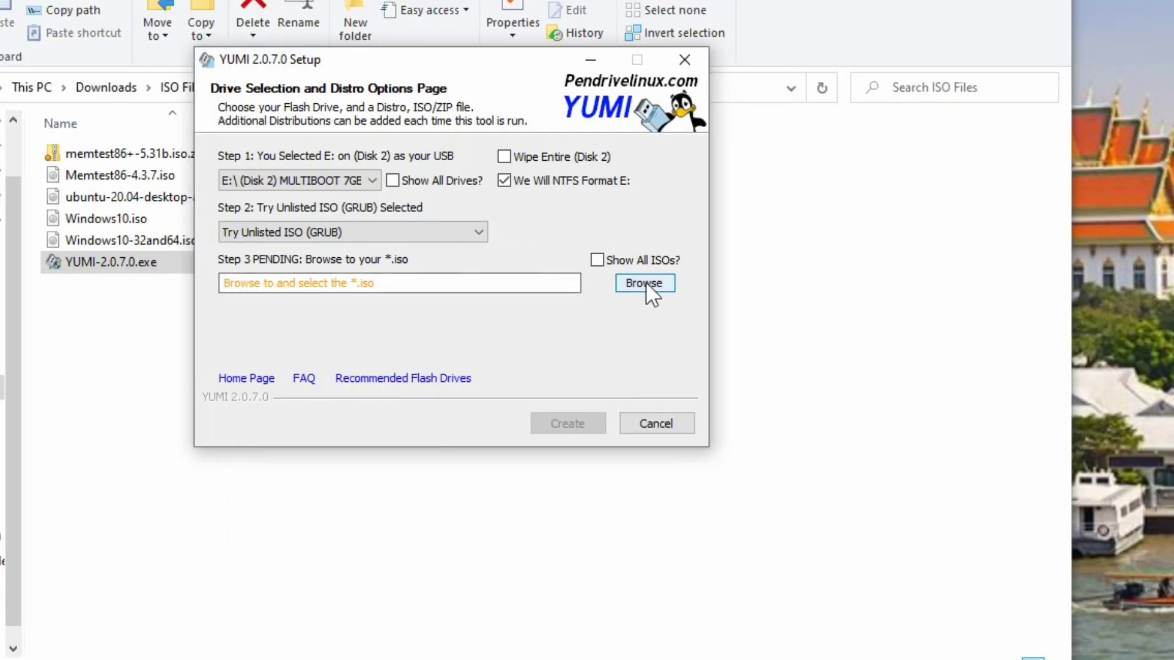
left_click(646, 285)
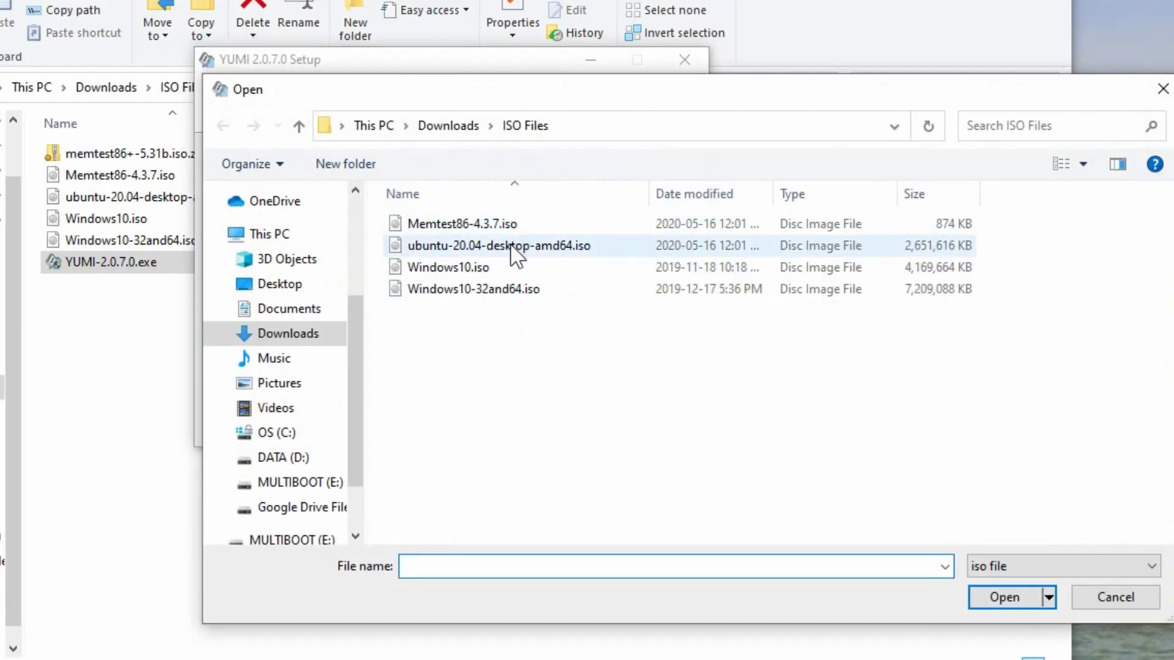
left_click(453, 224)
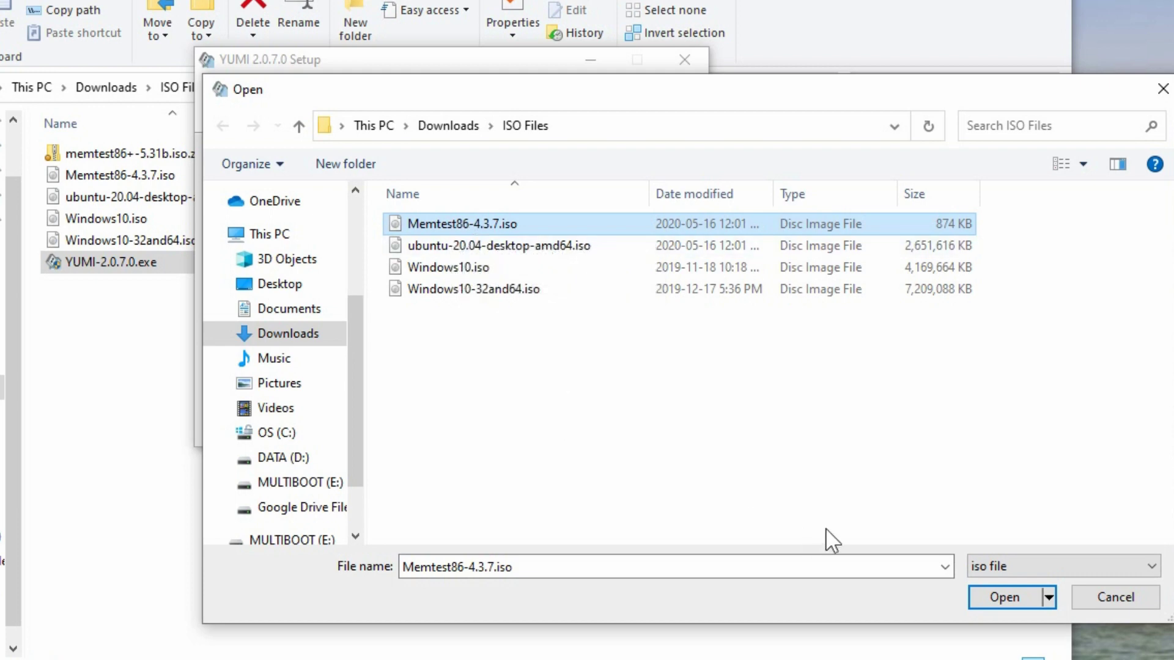
left_click(1011, 594)
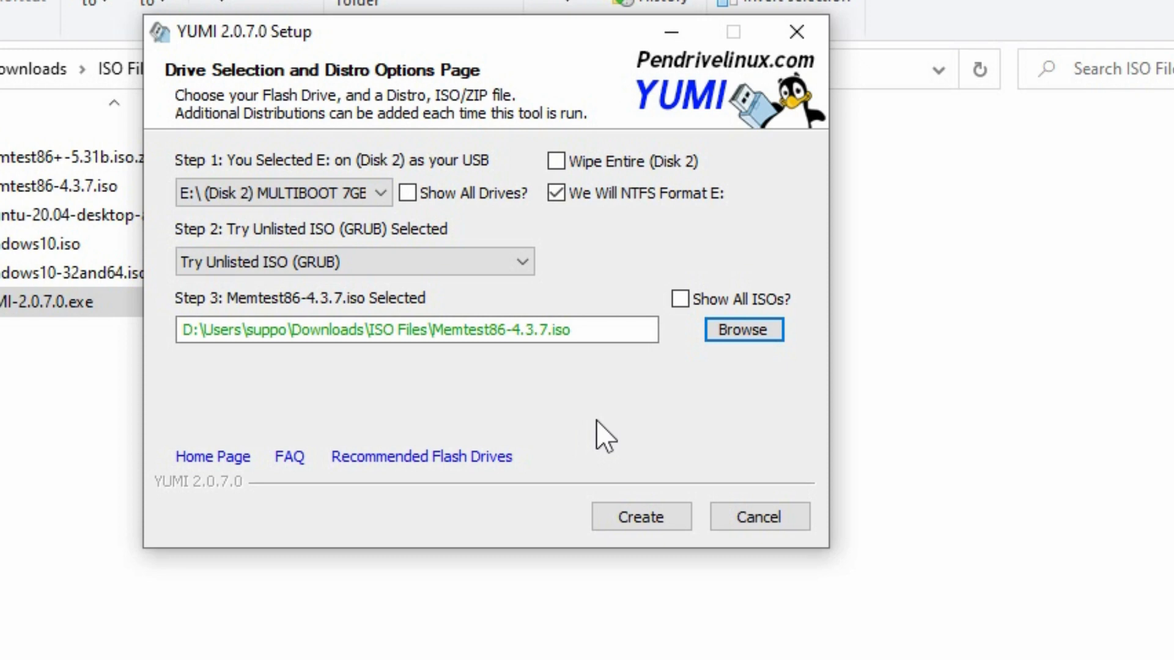
Step: Create the Memtest86-4.3.7 install on drive E:, accepting the format warning
left_click(611, 515)
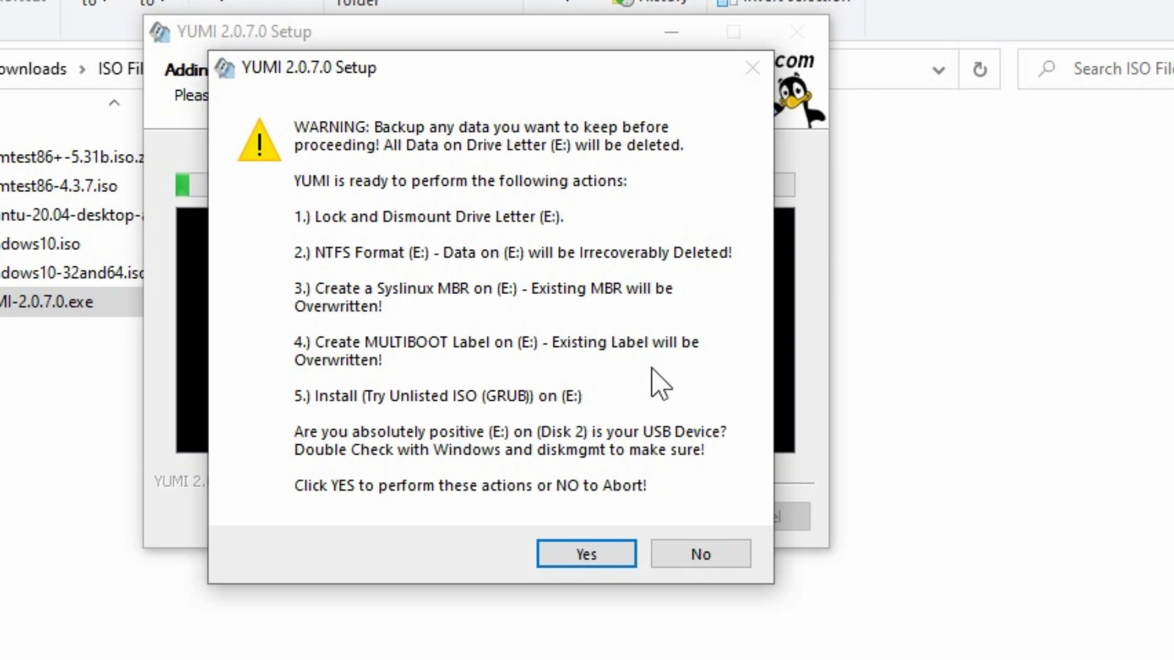
left_click(562, 558)
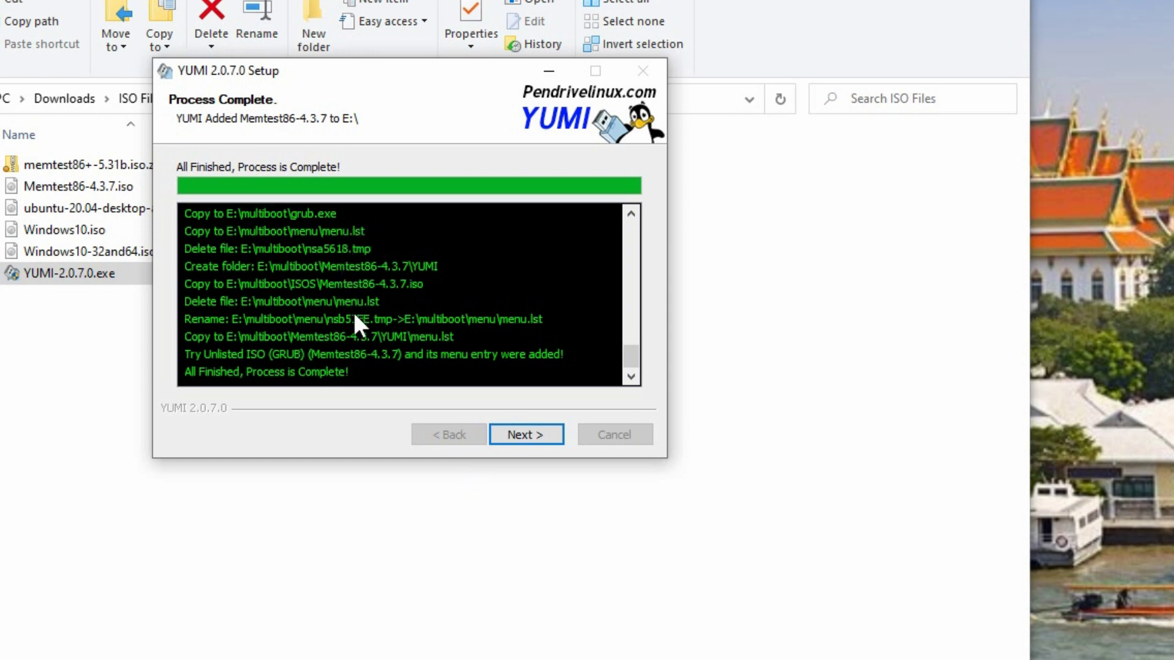
Step: Confirm adding more distros and pick Ubuntu as the next Step 2 distribution
left_click(540, 434)
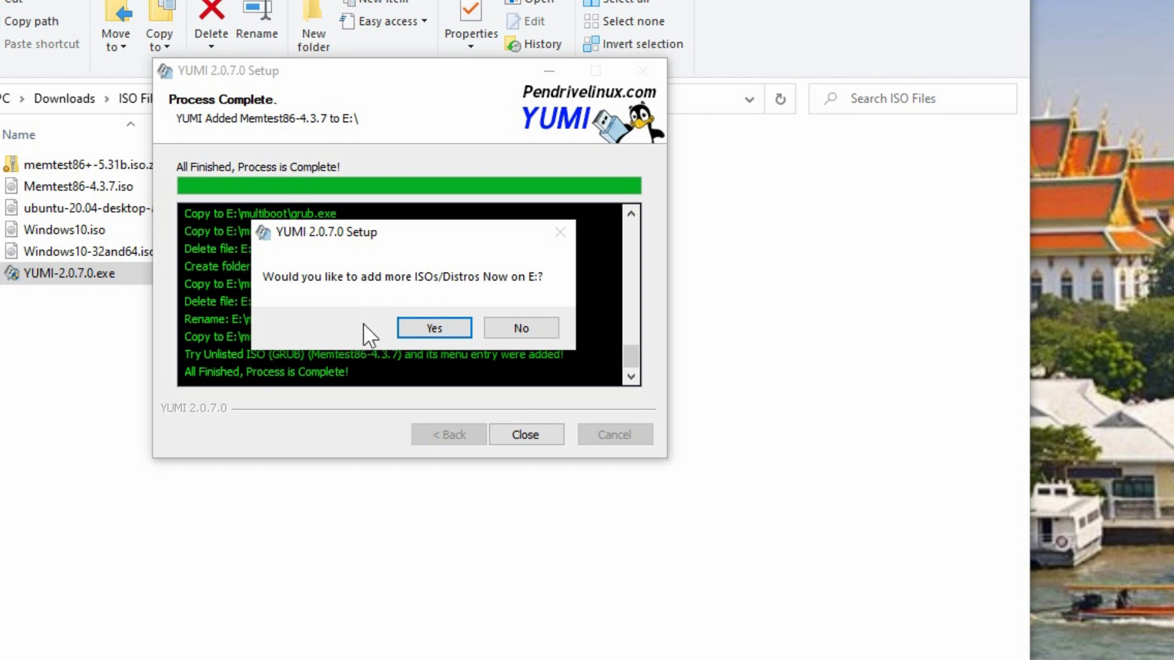
left_click(411, 330)
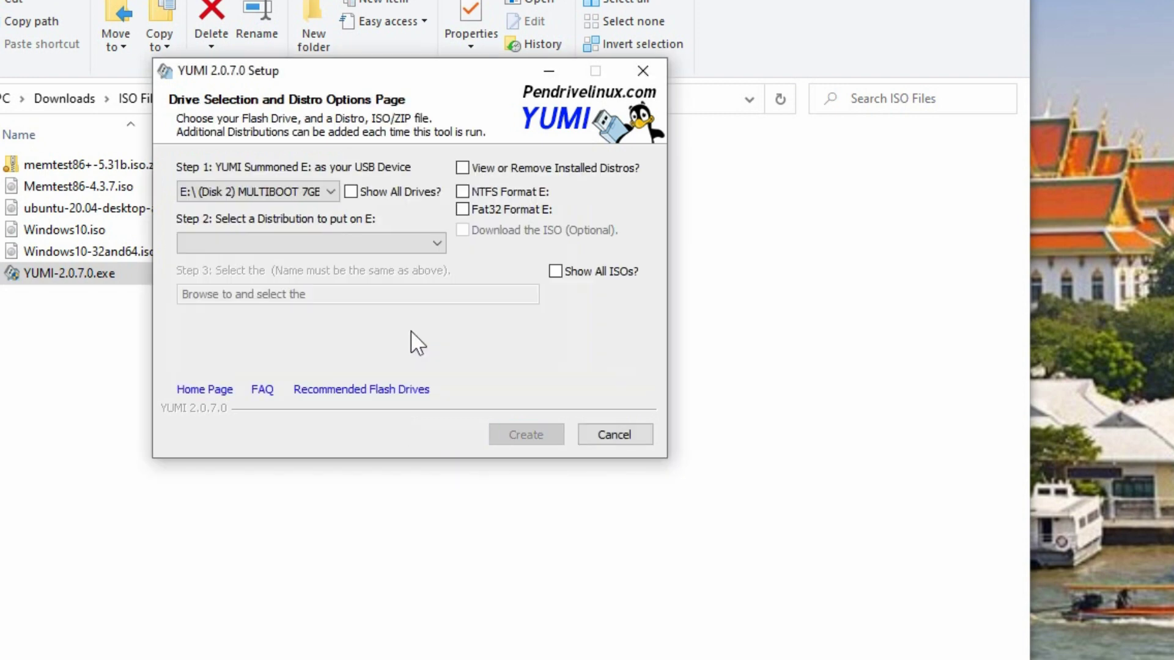
left_click(318, 236)
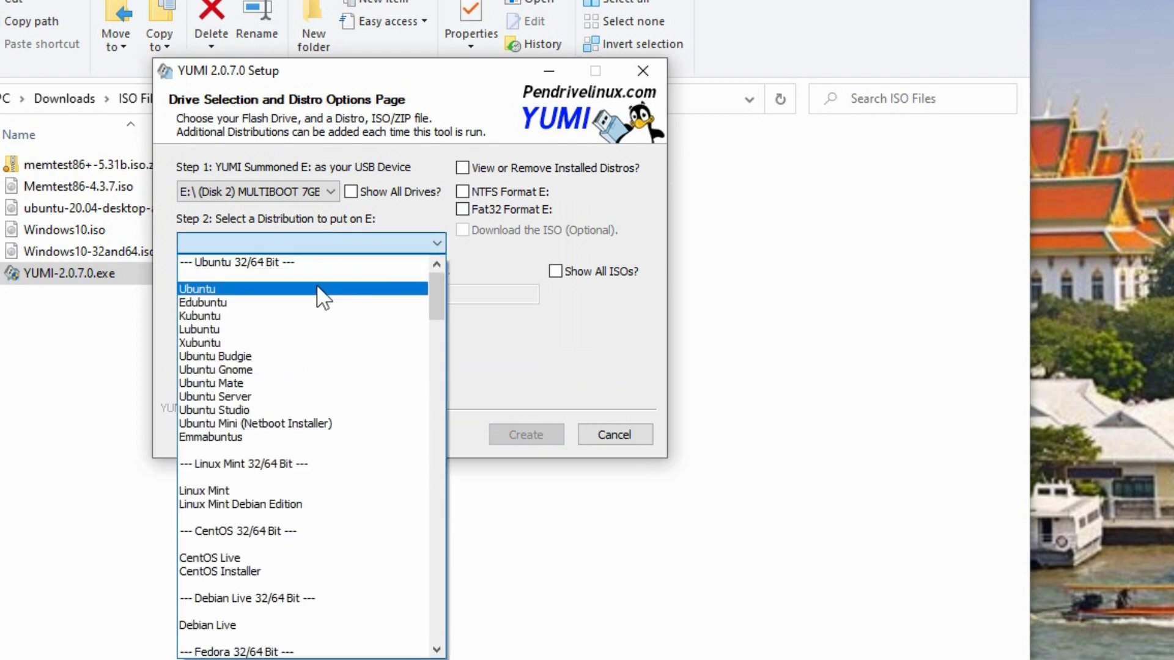
left_click(322, 298)
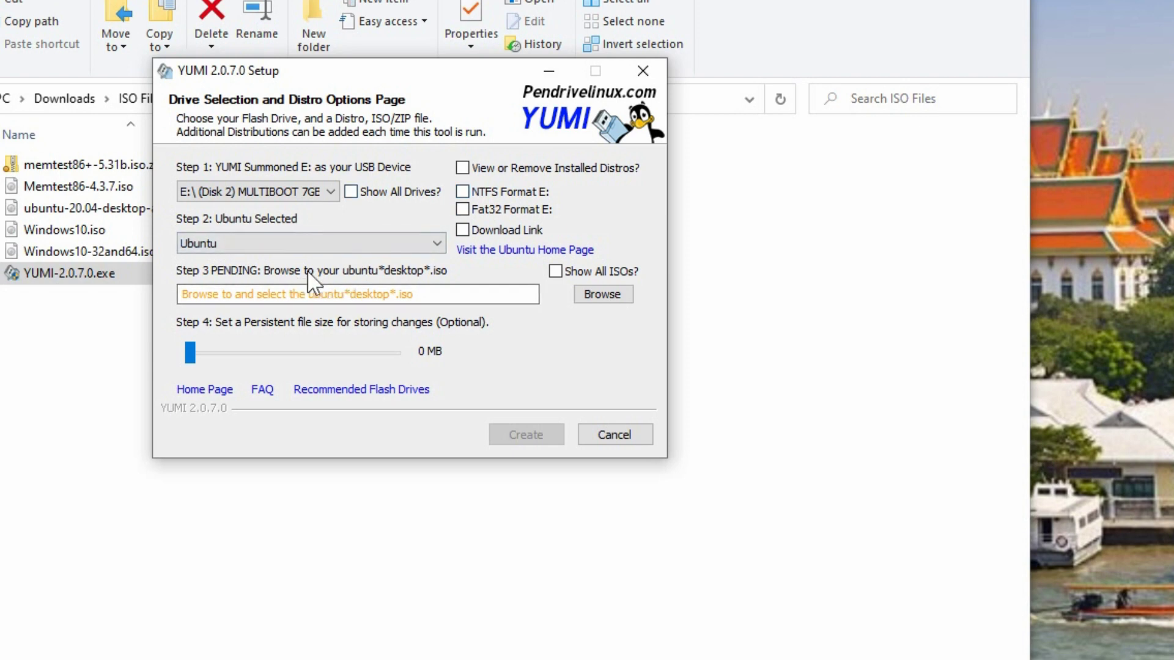
Step: Tick 'View or Remove Installed Distros?' to see Memtest86-4.3.7 listed, then untick it
left_click(468, 170)
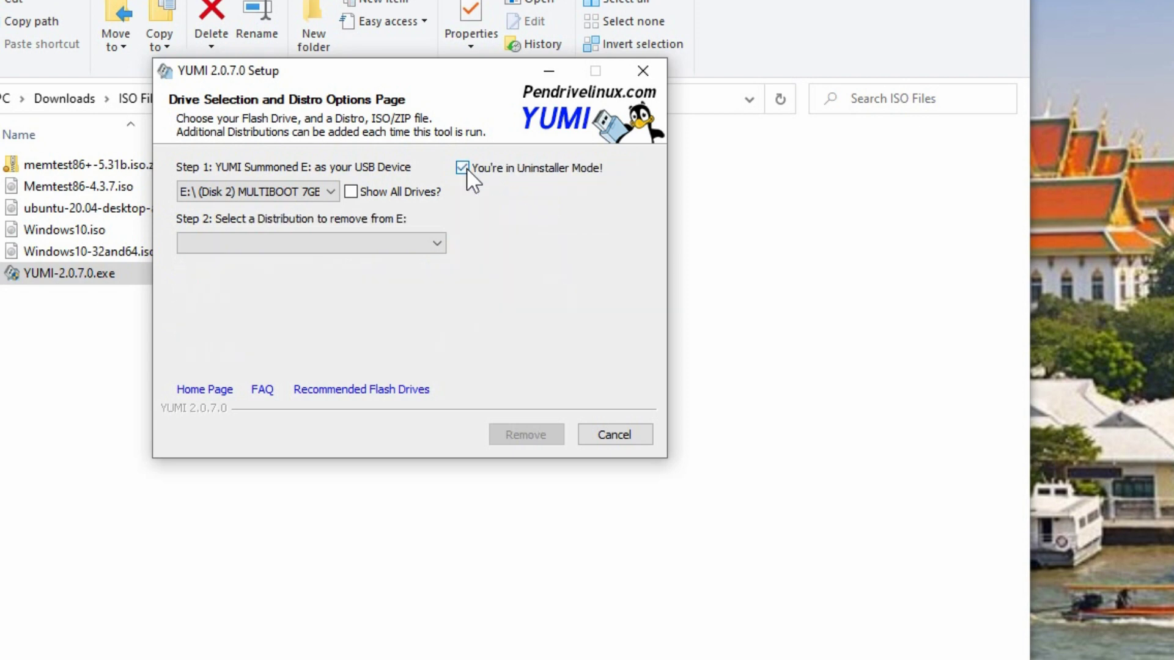
left_click(467, 171)
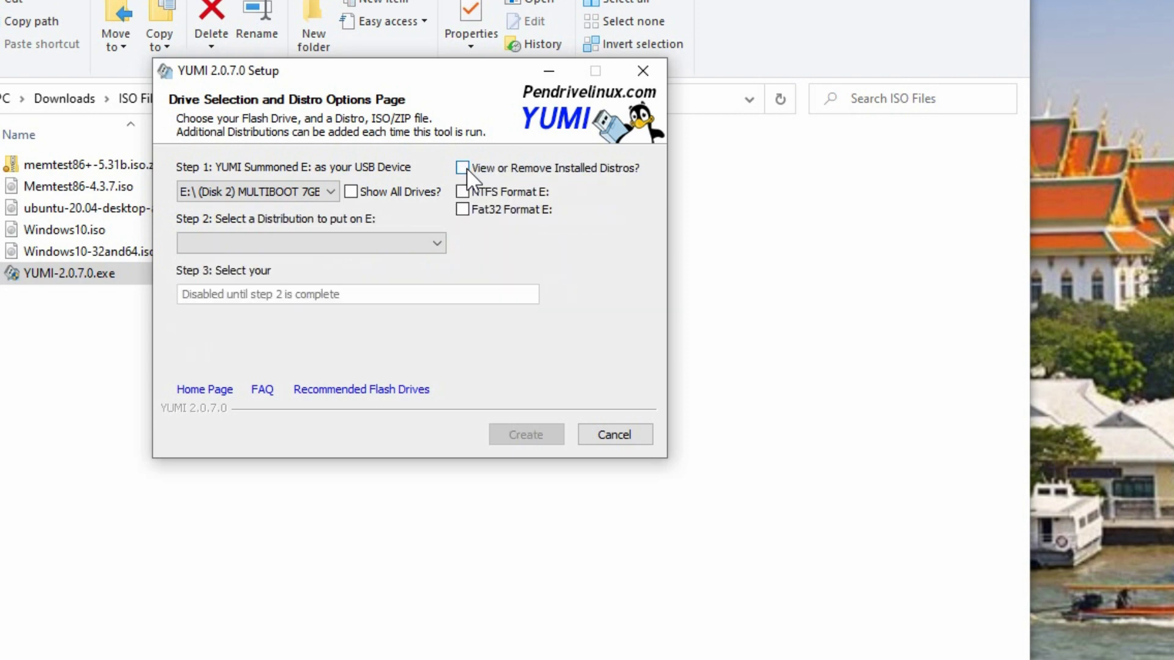
left_click(467, 176)
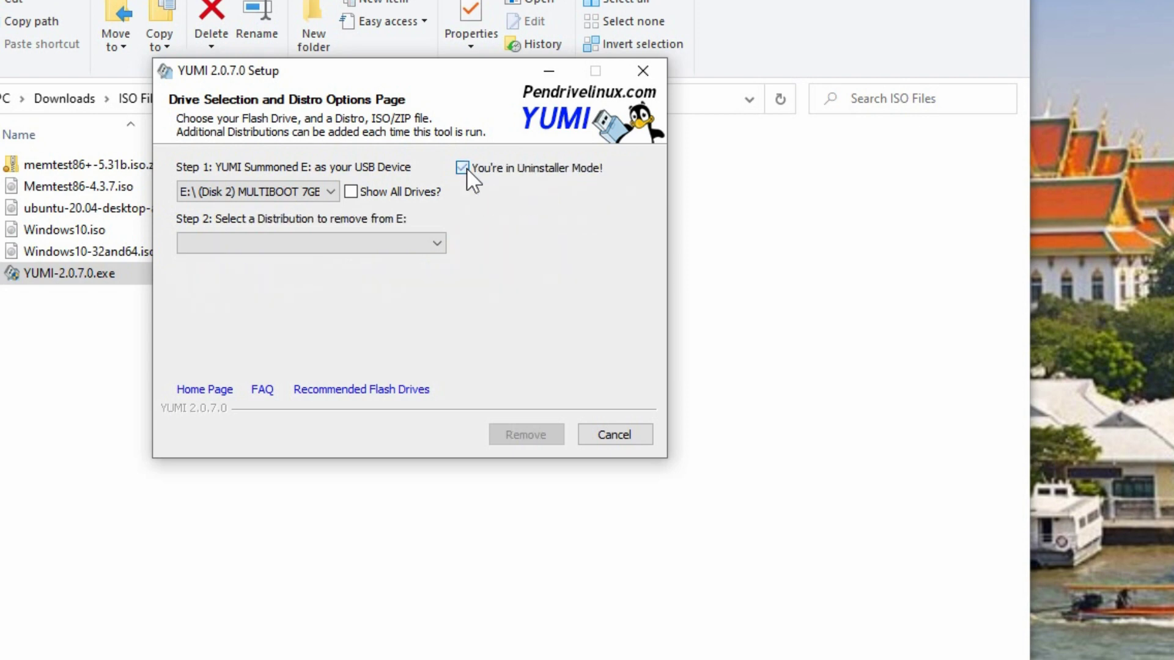
left_click(315, 242)
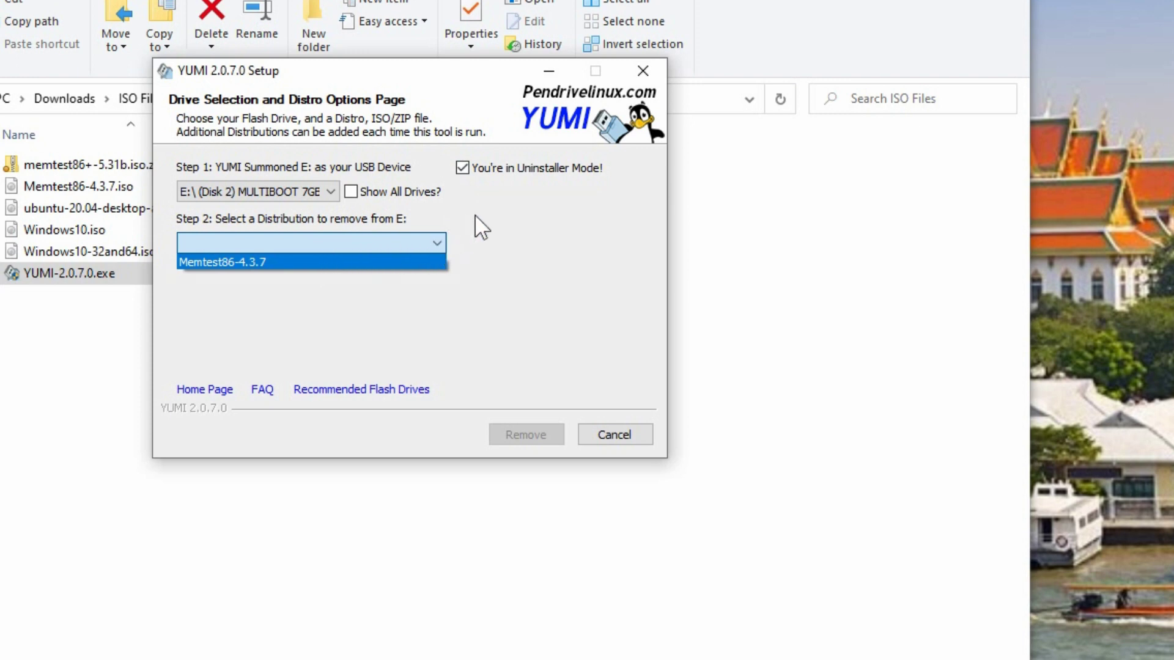
left_click(463, 170)
left_click(462, 169)
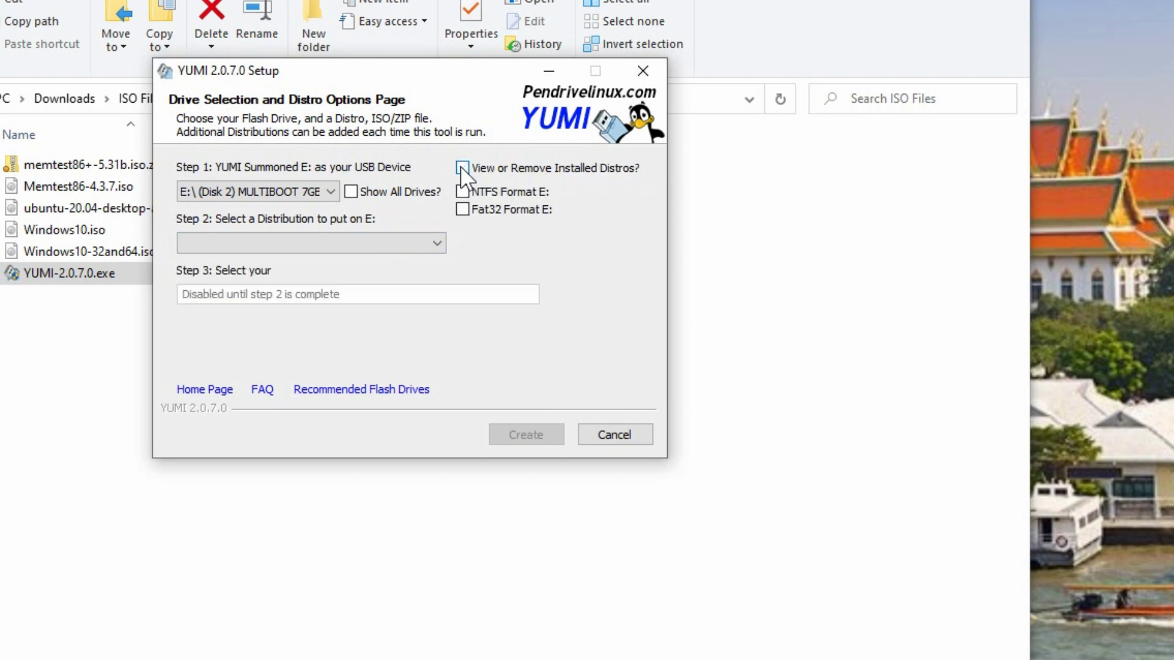
Step: Choose Ubuntu and select ubuntu-20.04-desktop-amd64.iso as its source ISO
left_click(410, 243)
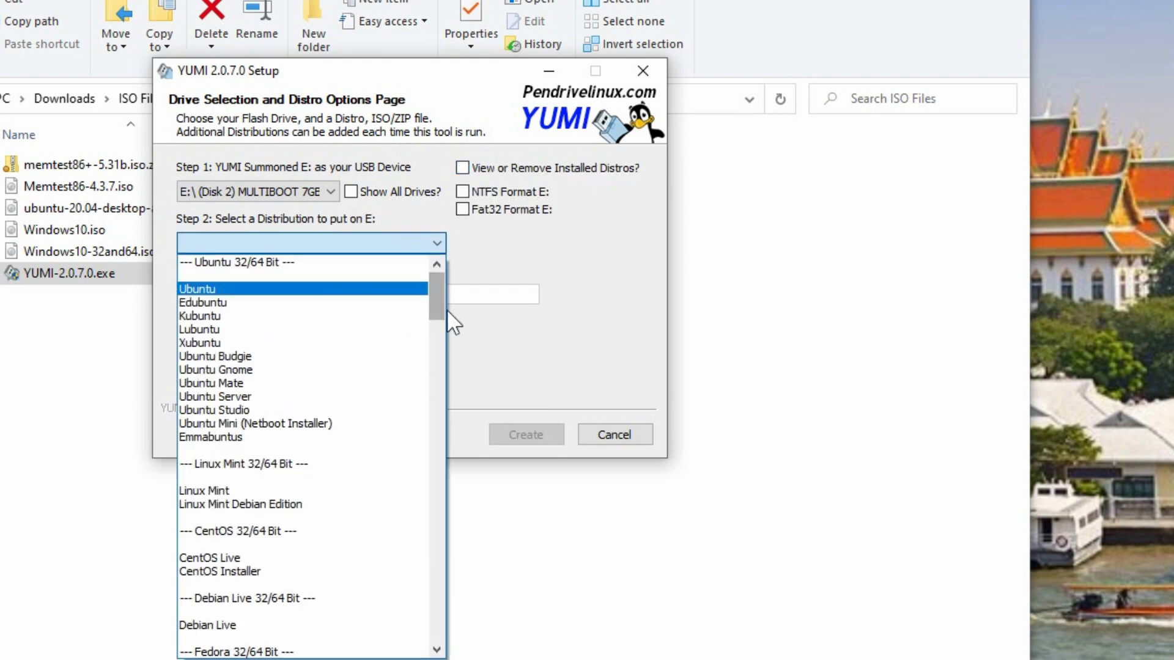
left_click(396, 289)
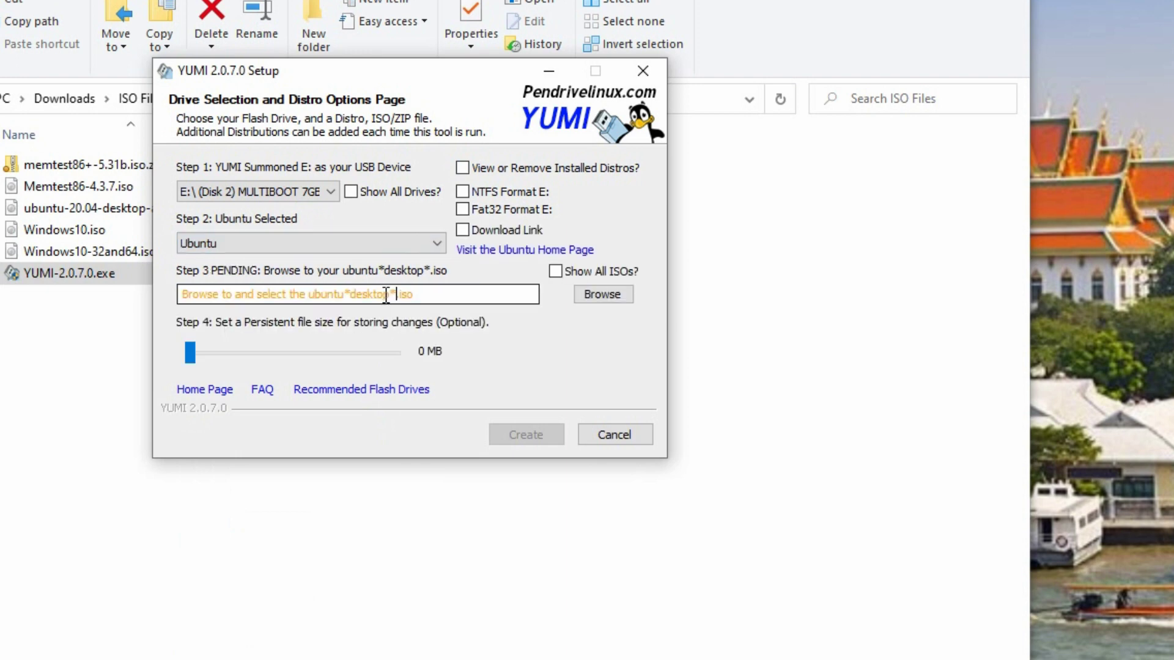
left_click(598, 295)
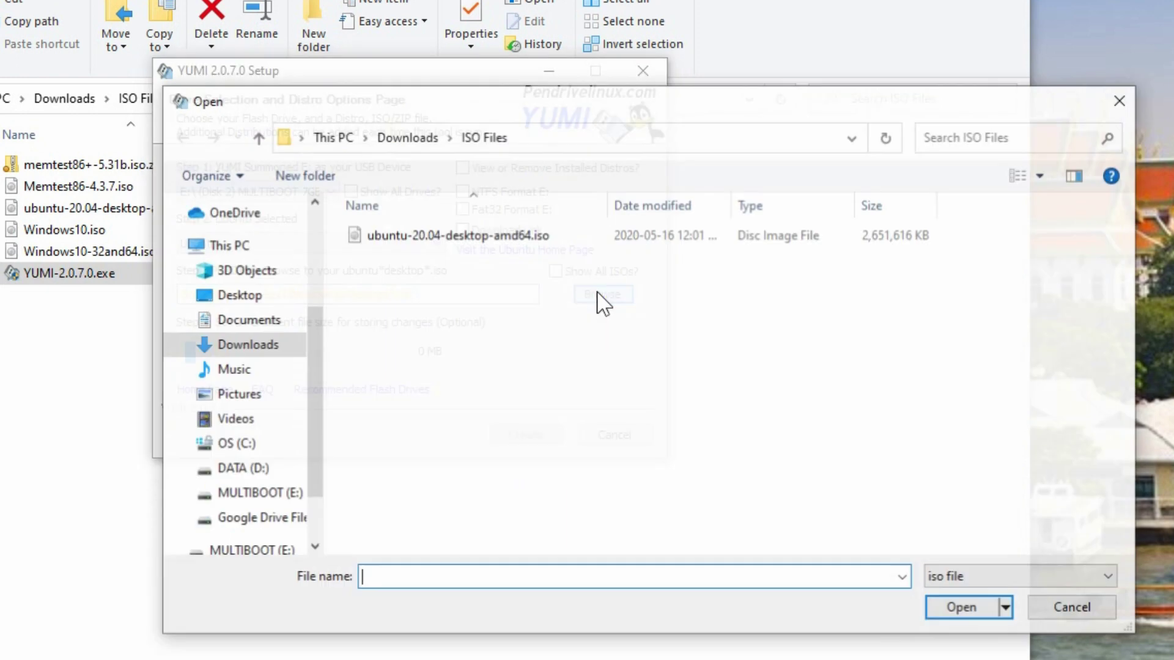
left_click(502, 239)
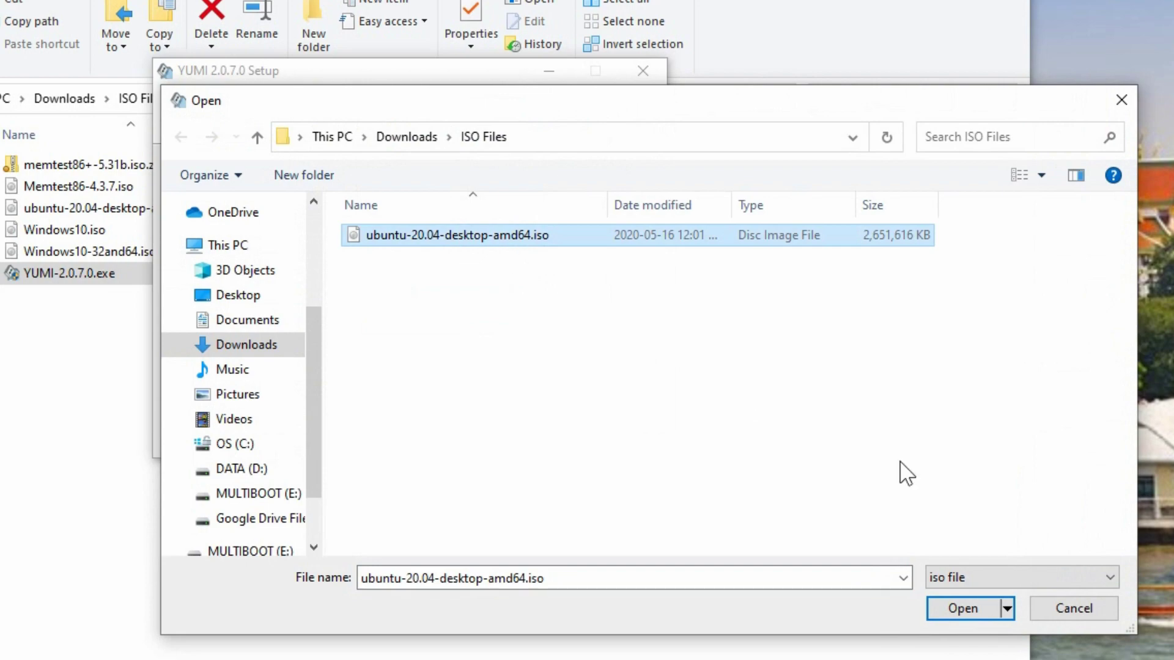
left_click(941, 605)
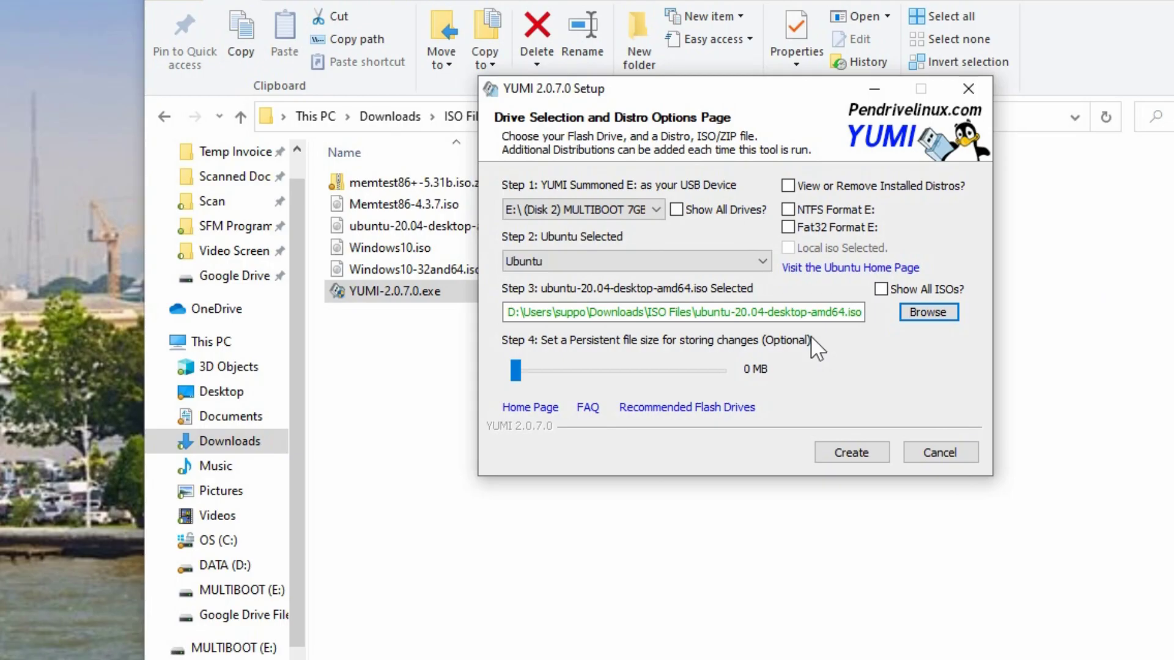
Step: Create the Ubuntu 20.04 install on E:, agree to add more, and switch to installed distros view
left_click(865, 449)
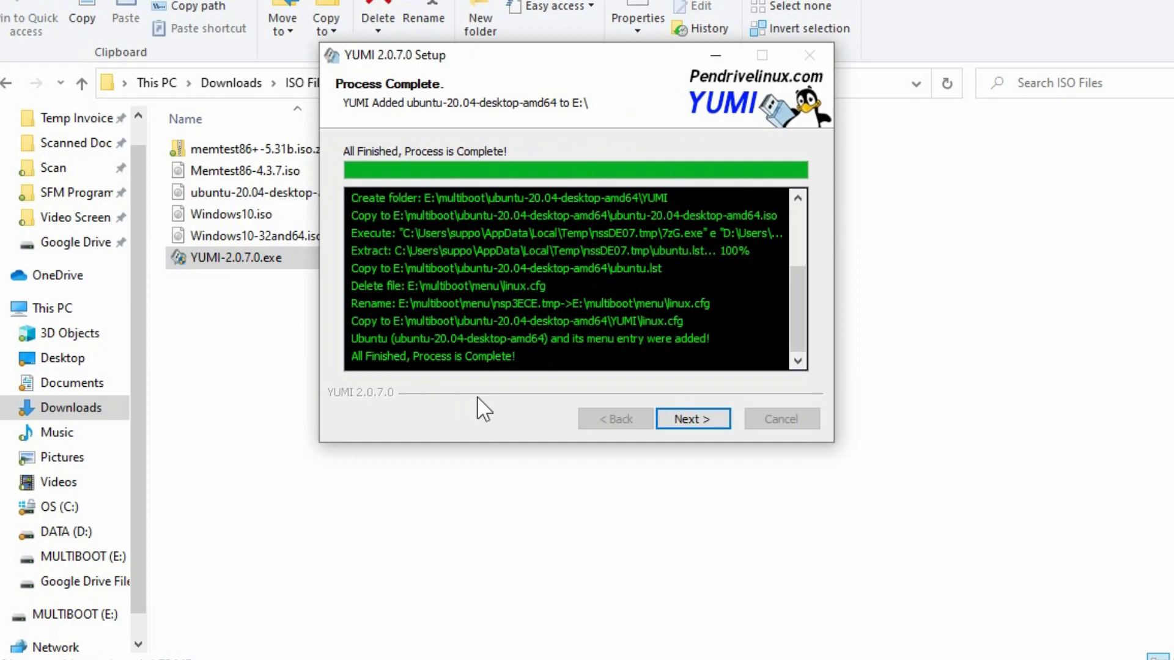
left_click(699, 411)
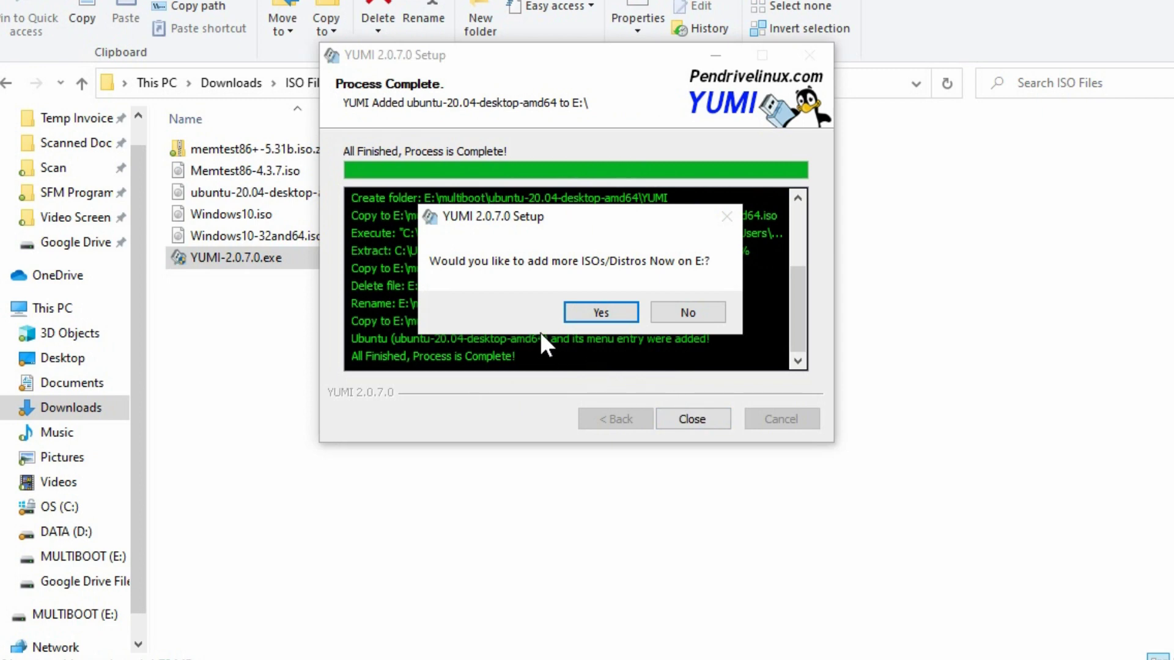
left_click(599, 313)
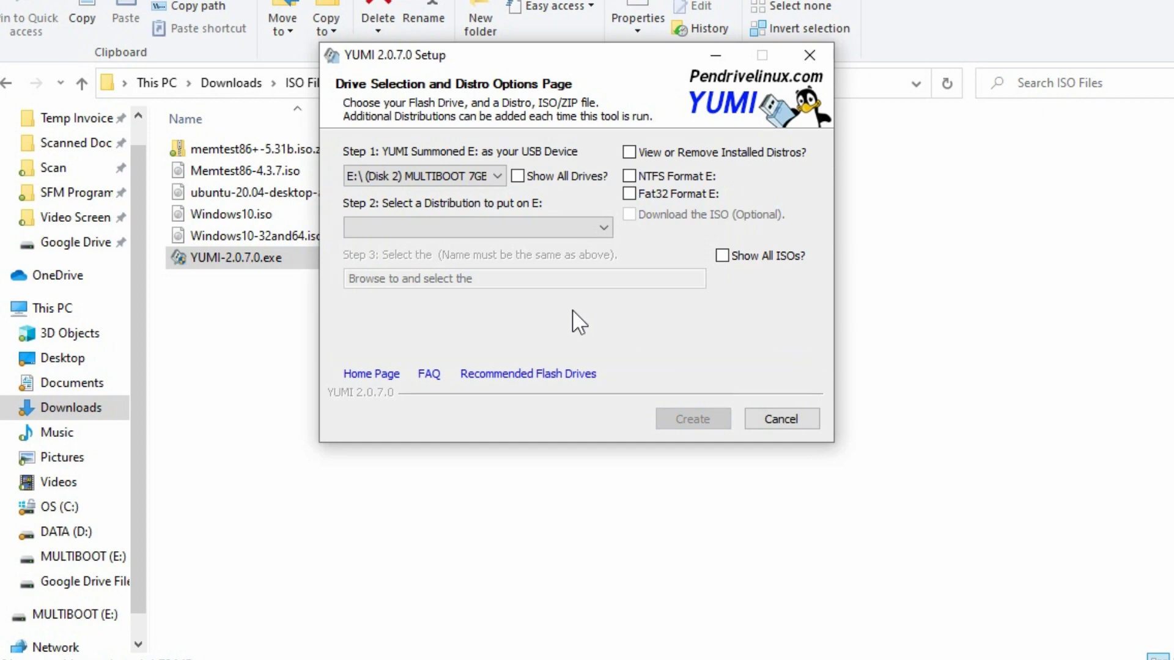
left_click(629, 152)
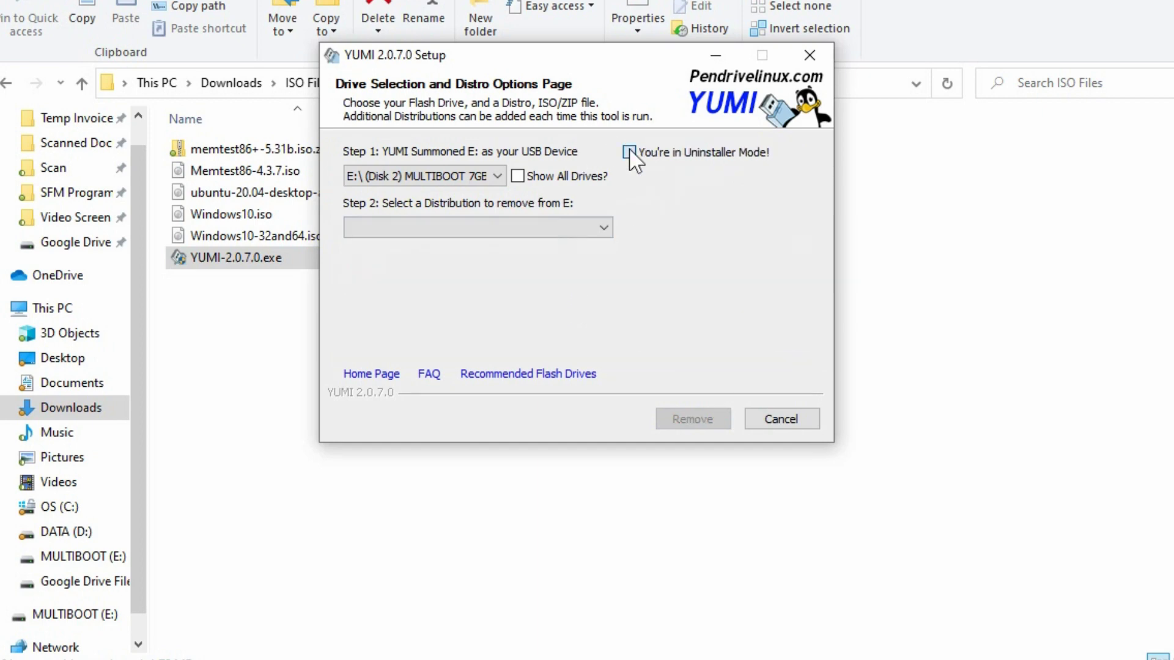
Step: Check the installed distros, leave uninstaller mode, and choose Single Windows Vista/7/8/10 Installer
left_click(602, 228)
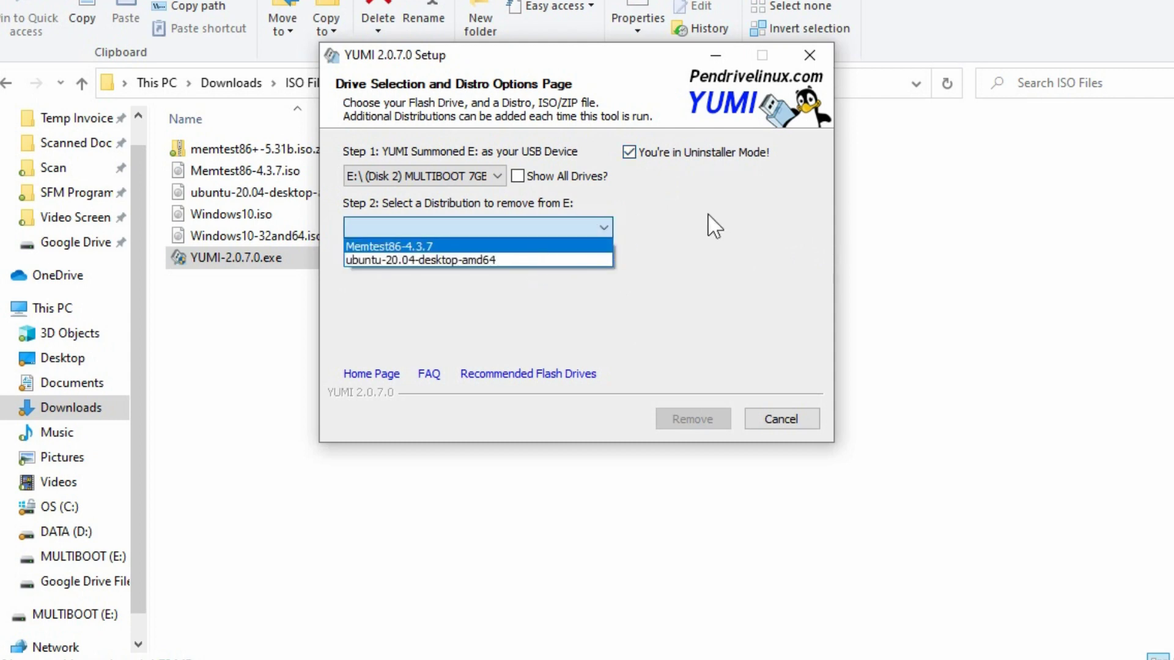
left_click(636, 157)
left_click(630, 153)
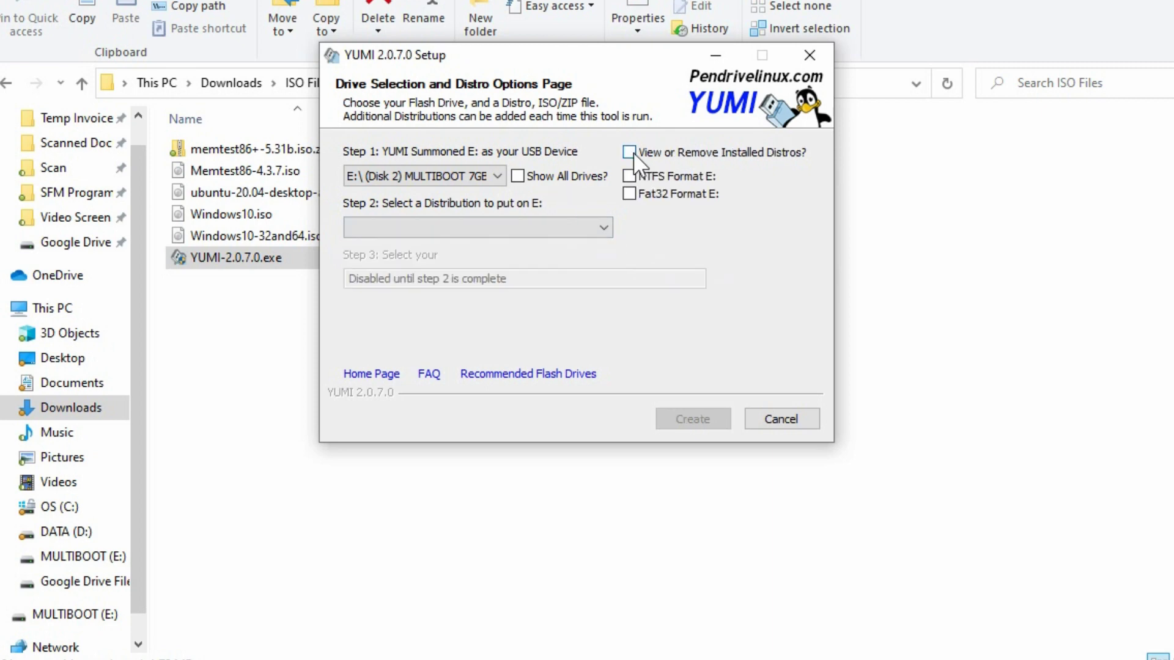
left_click(536, 229)
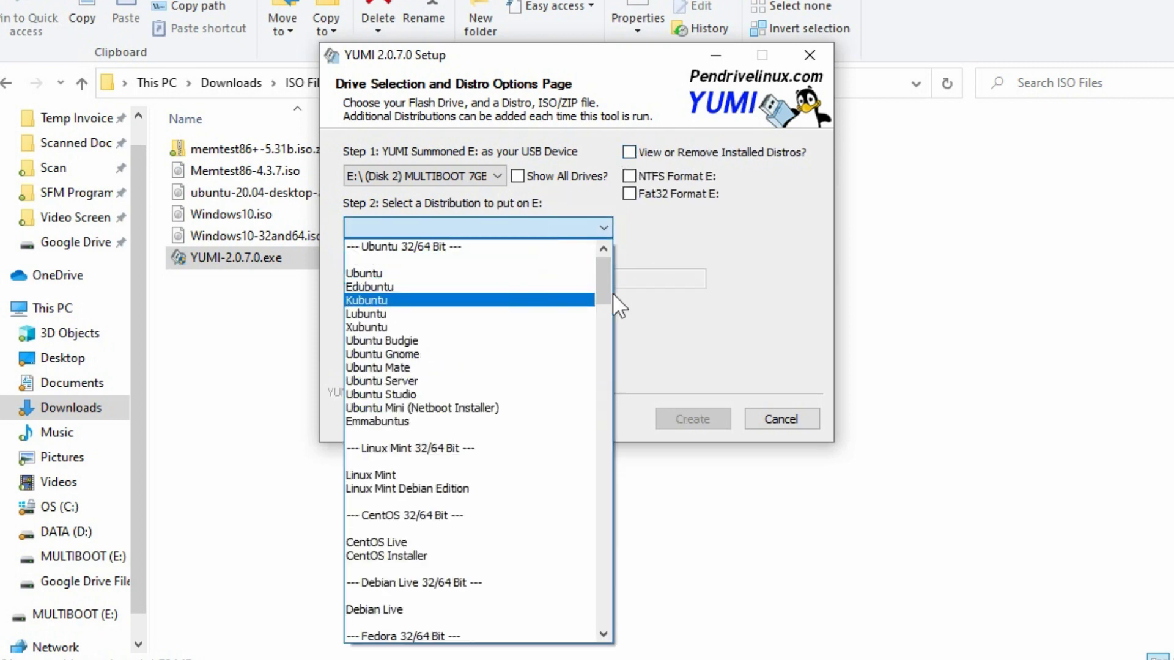
left_click_drag(607, 288, 603, 615)
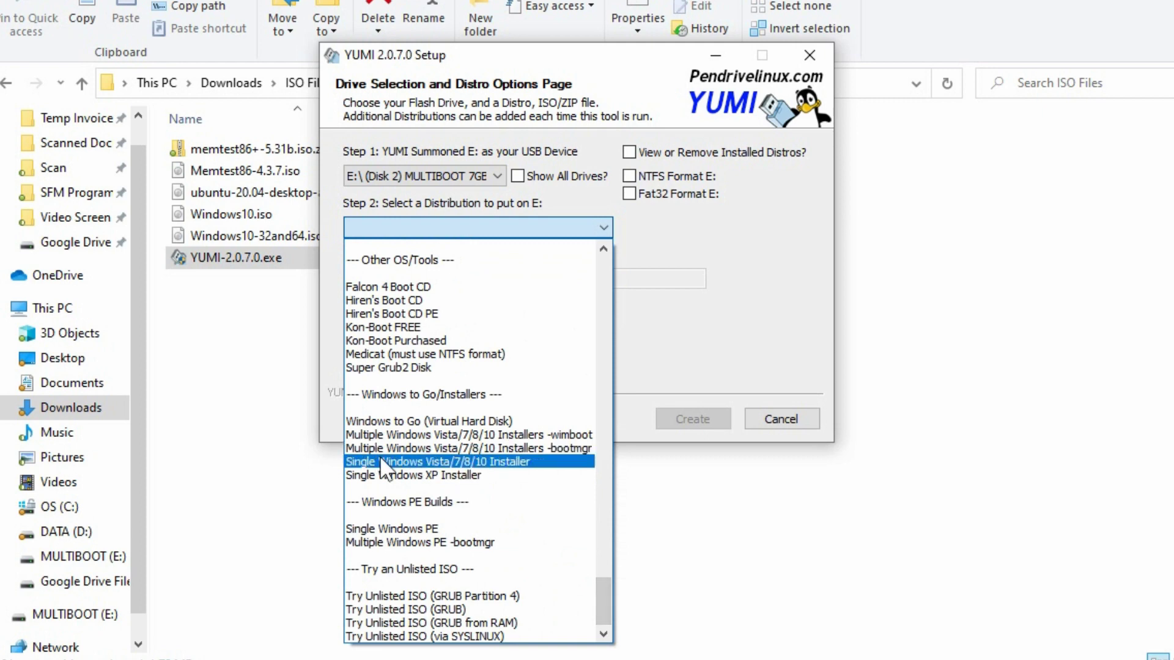
left_click(495, 465)
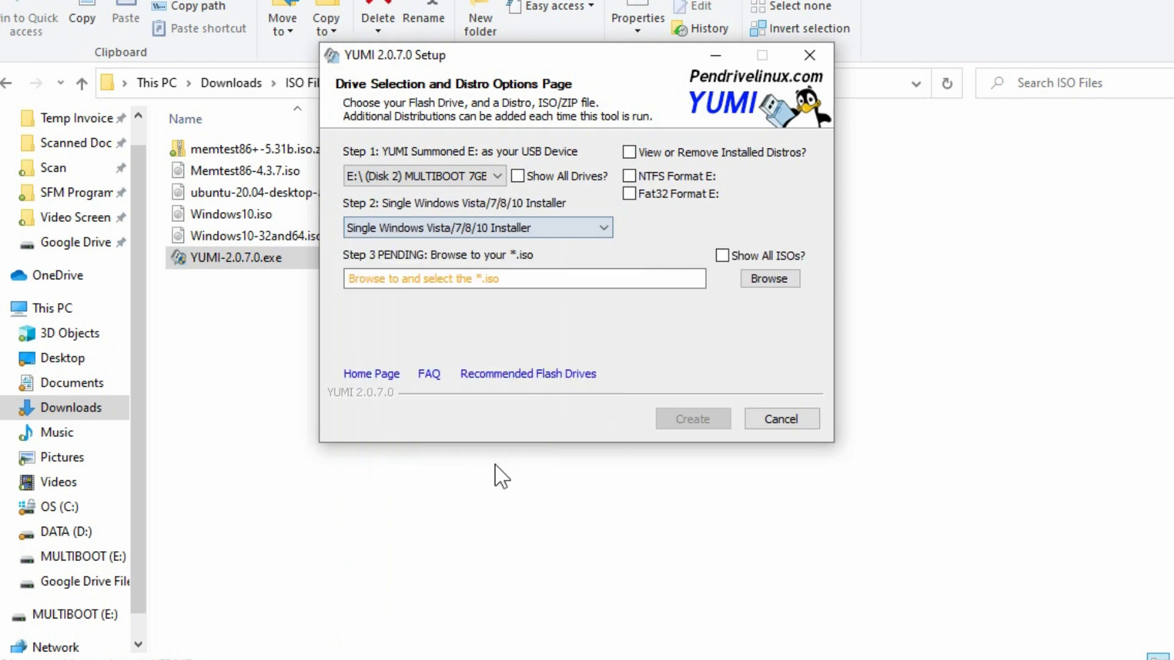
Step: Try Windows10-32and64.iso, too large for E:, then select Windows10.iso instead
left_click(777, 280)
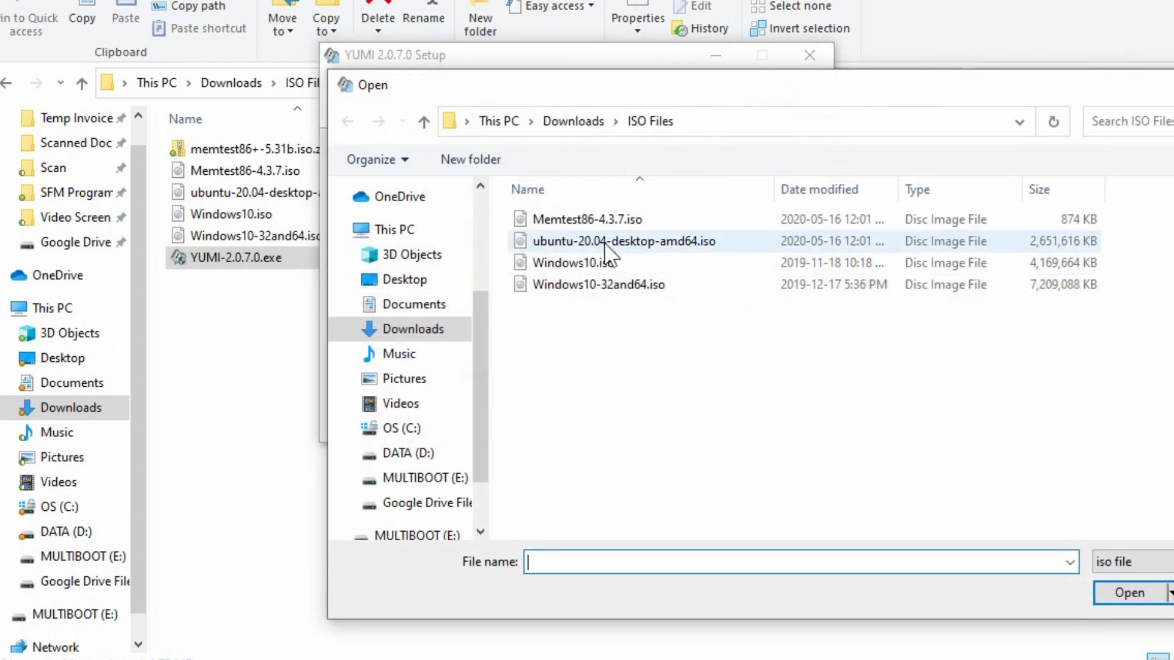
left_click(596, 285)
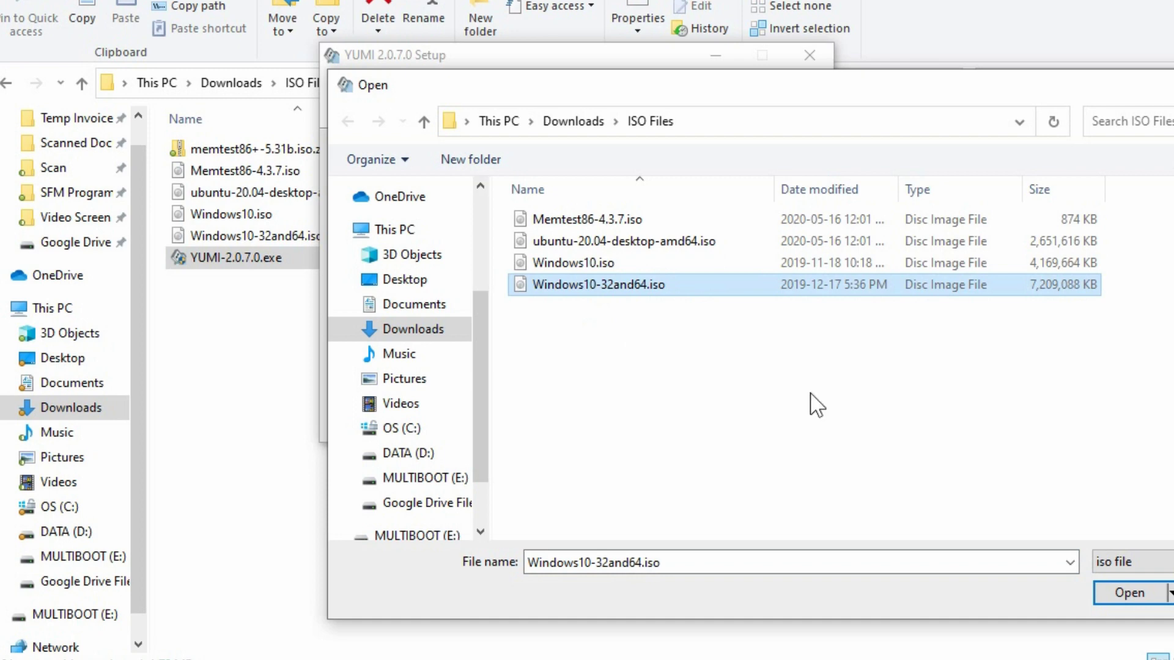
left_click(1100, 594)
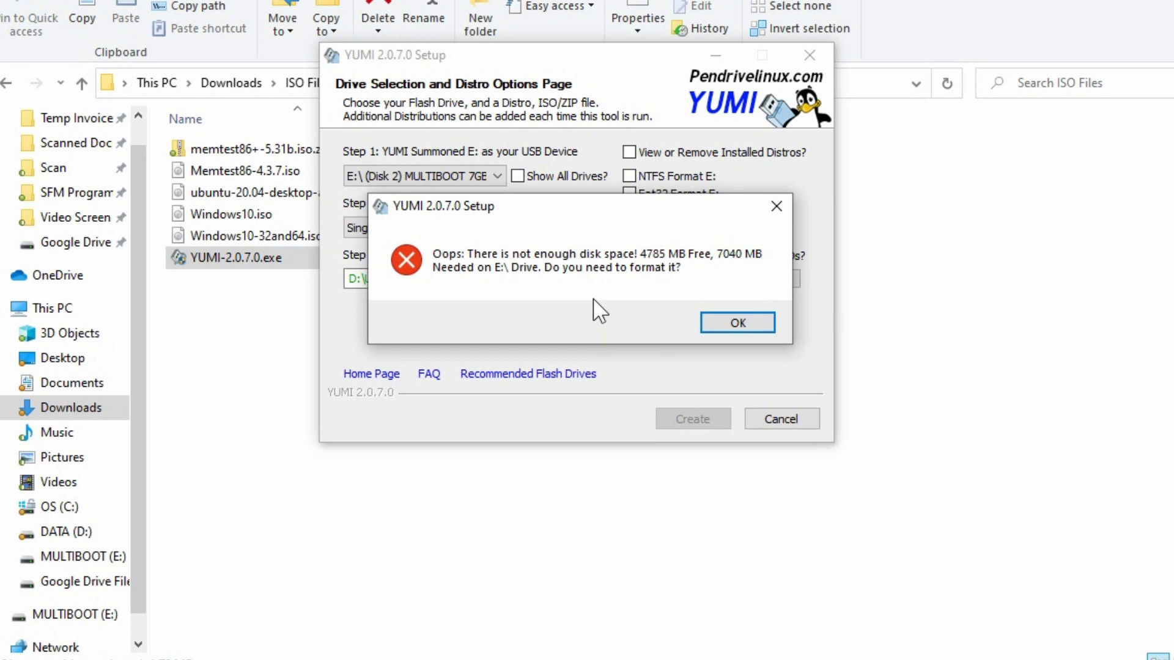
left_click(722, 319)
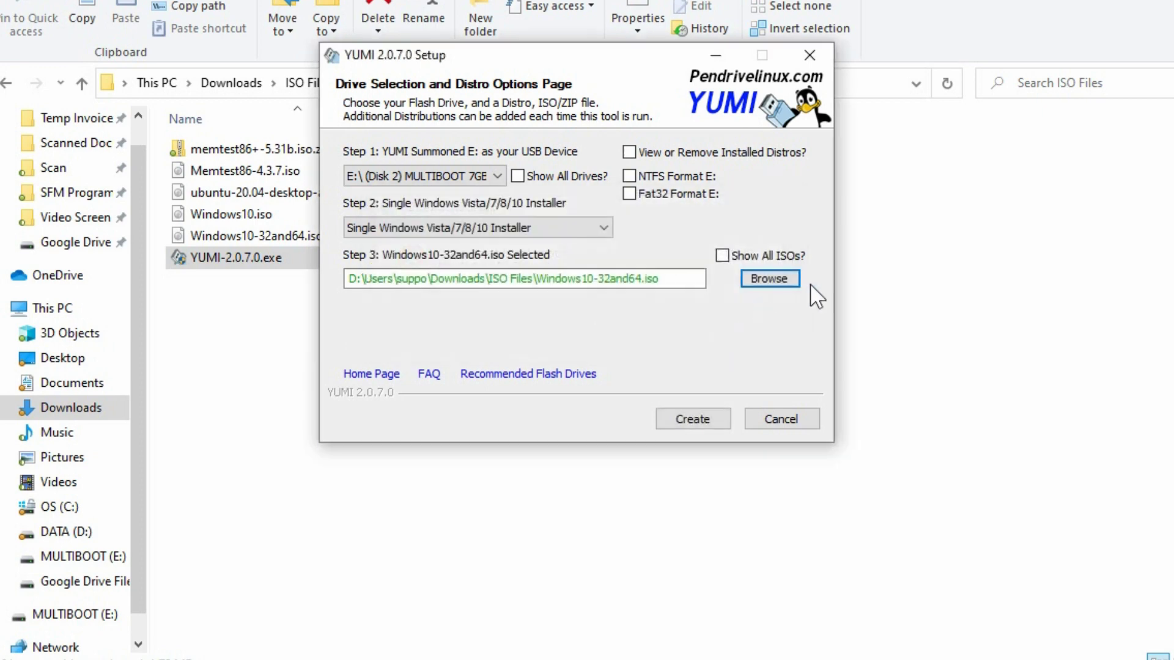
left_click(780, 278)
left_click(608, 266)
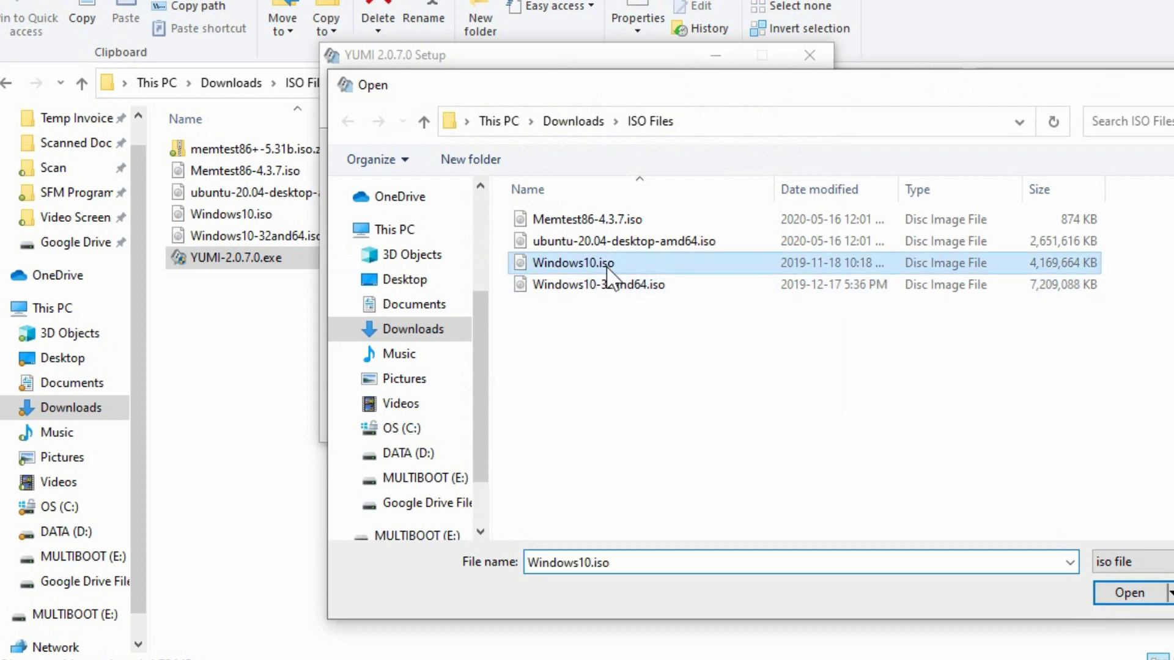
left_click(1127, 593)
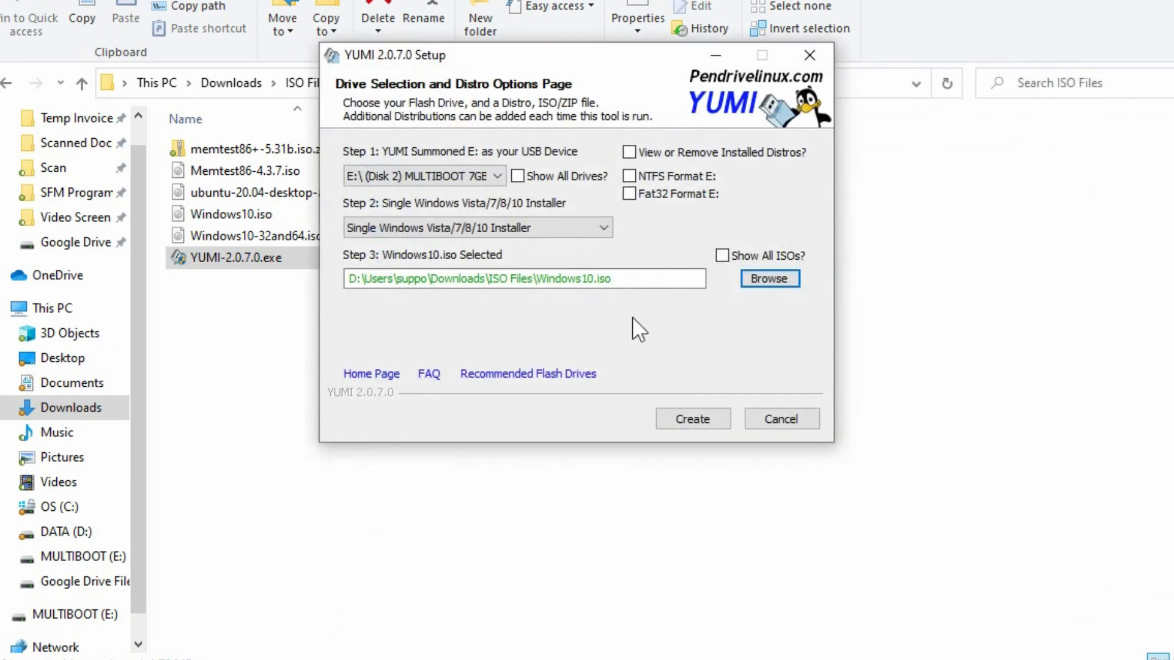
Step: Create Windows10 on E:, decline adding more ISOs, and finish the wizard
left_click(681, 420)
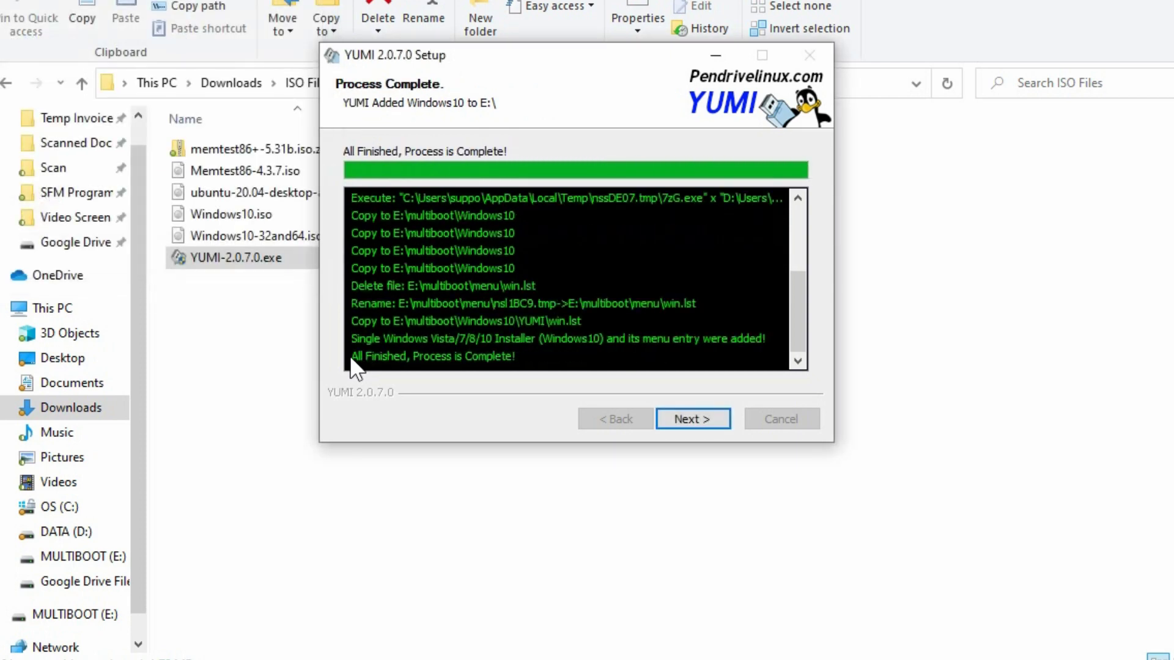
left_click(702, 419)
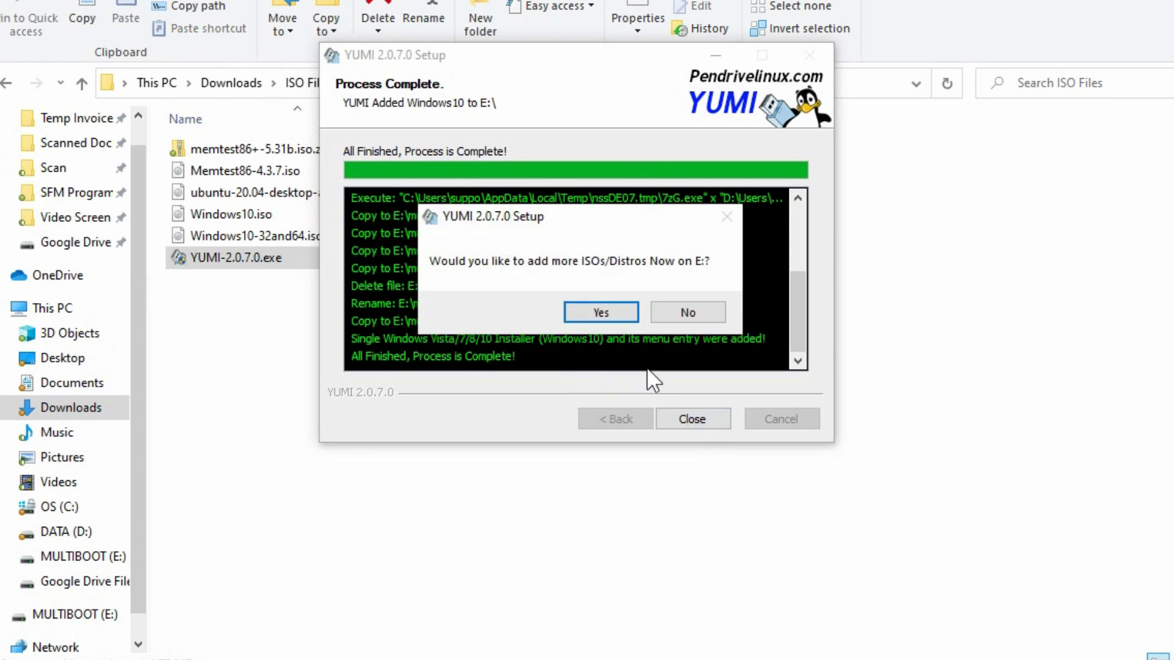
left_click(697, 317)
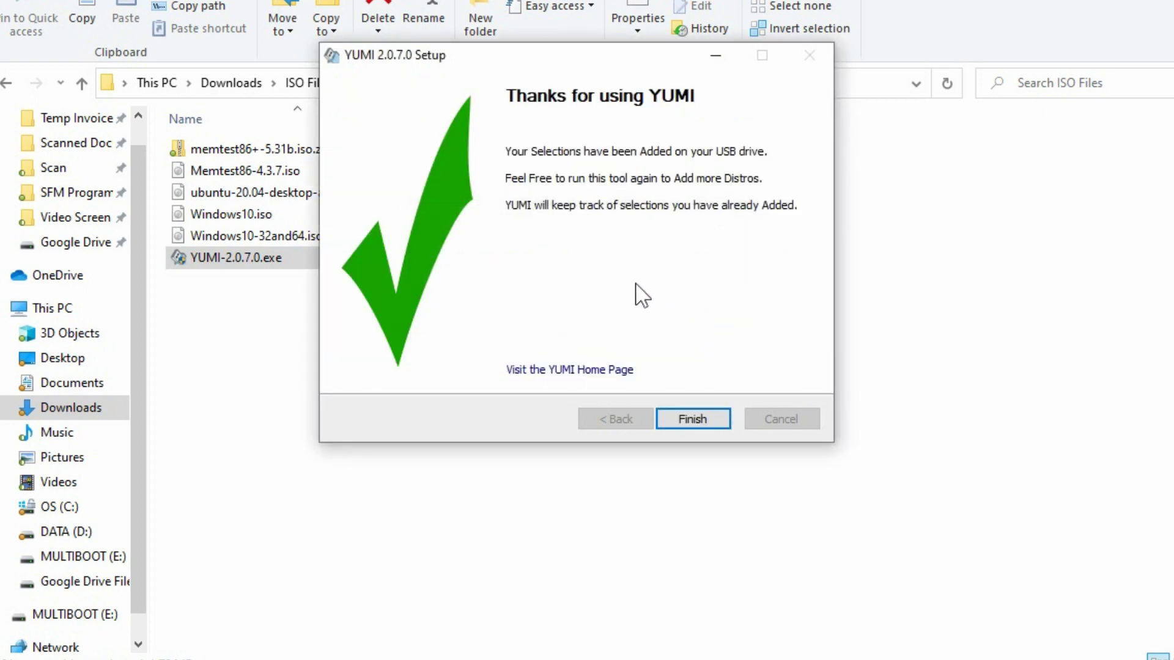
left_click(702, 420)
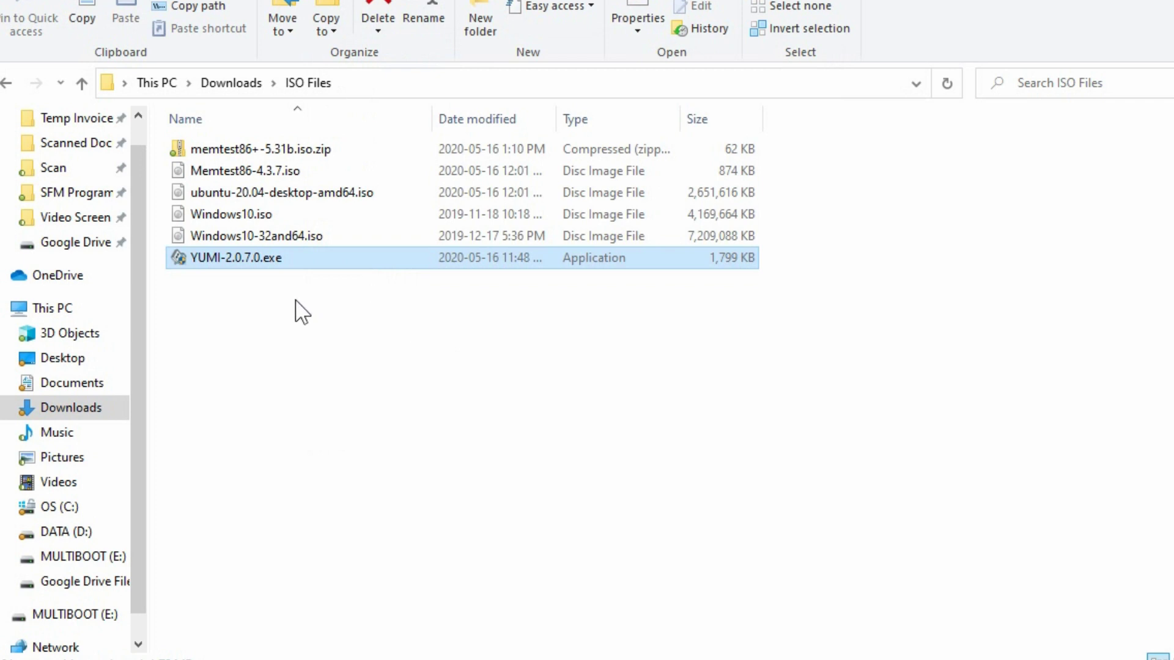
double_click(247, 259)
left_click(419, 406)
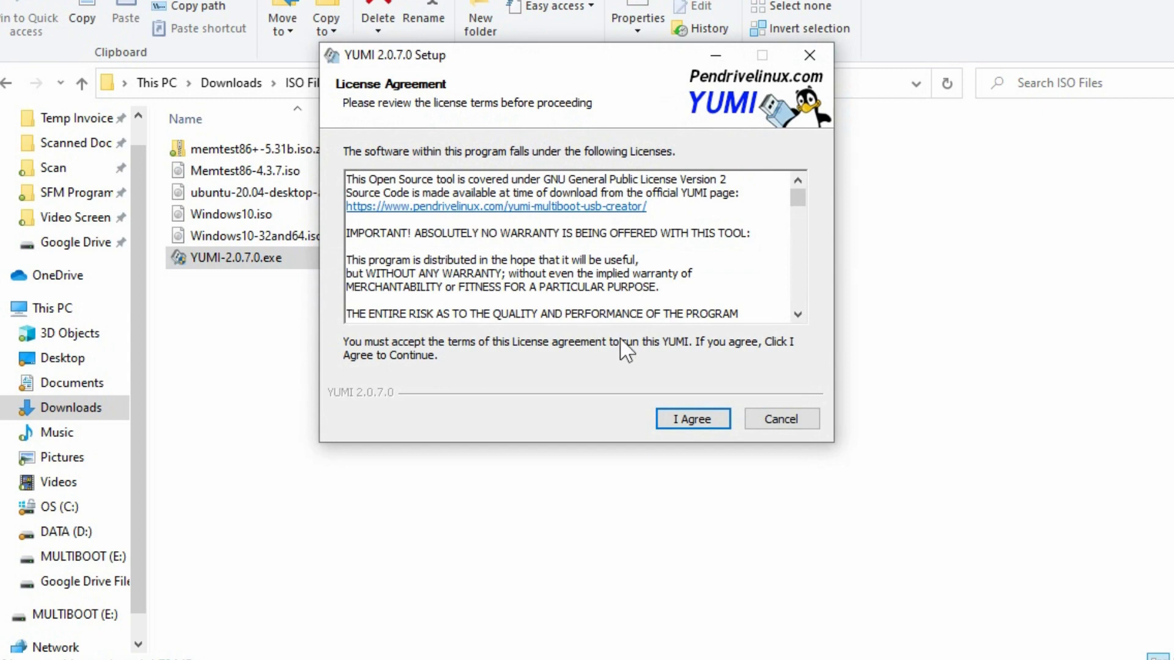
left_click(673, 418)
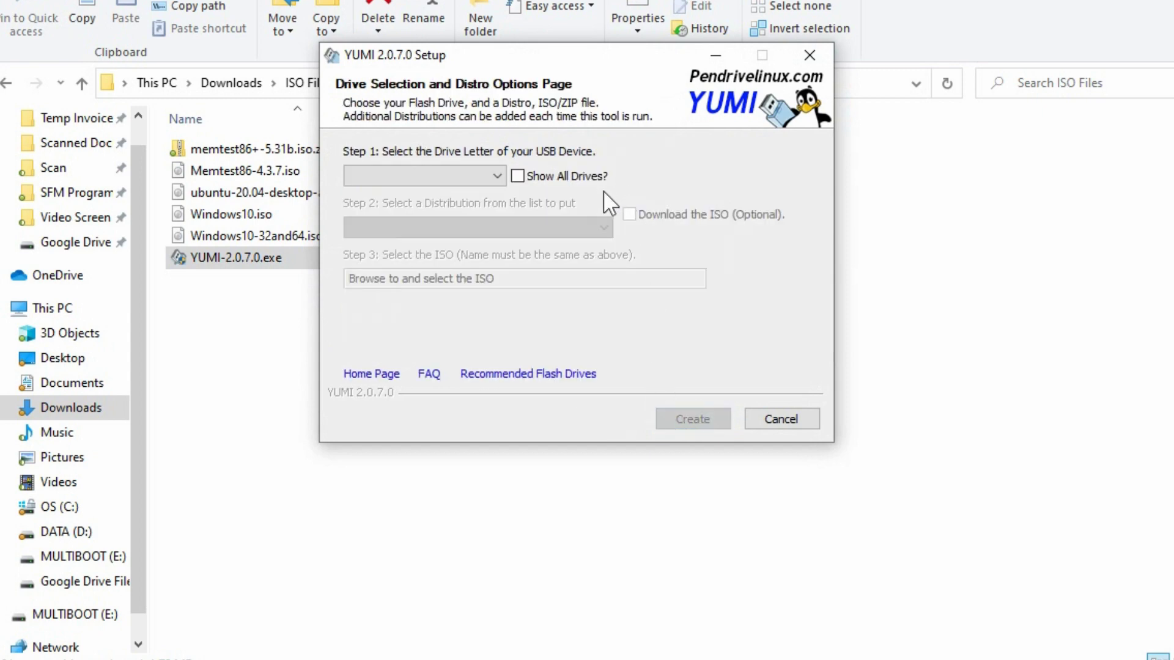
left_click(481, 178)
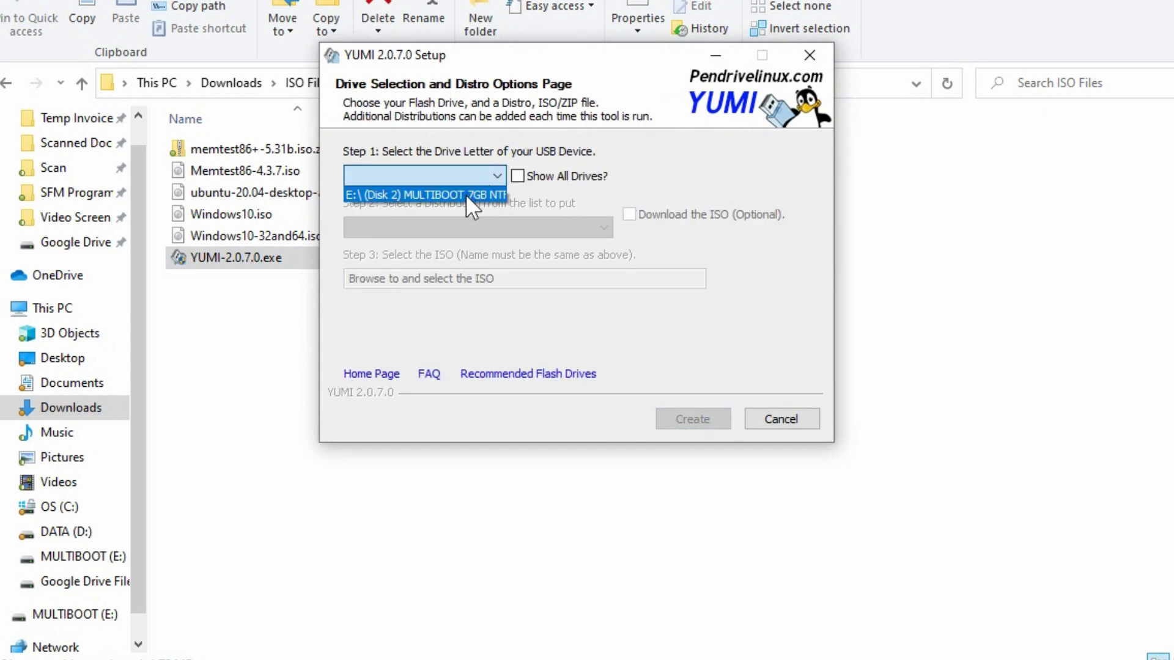
left_click(465, 194)
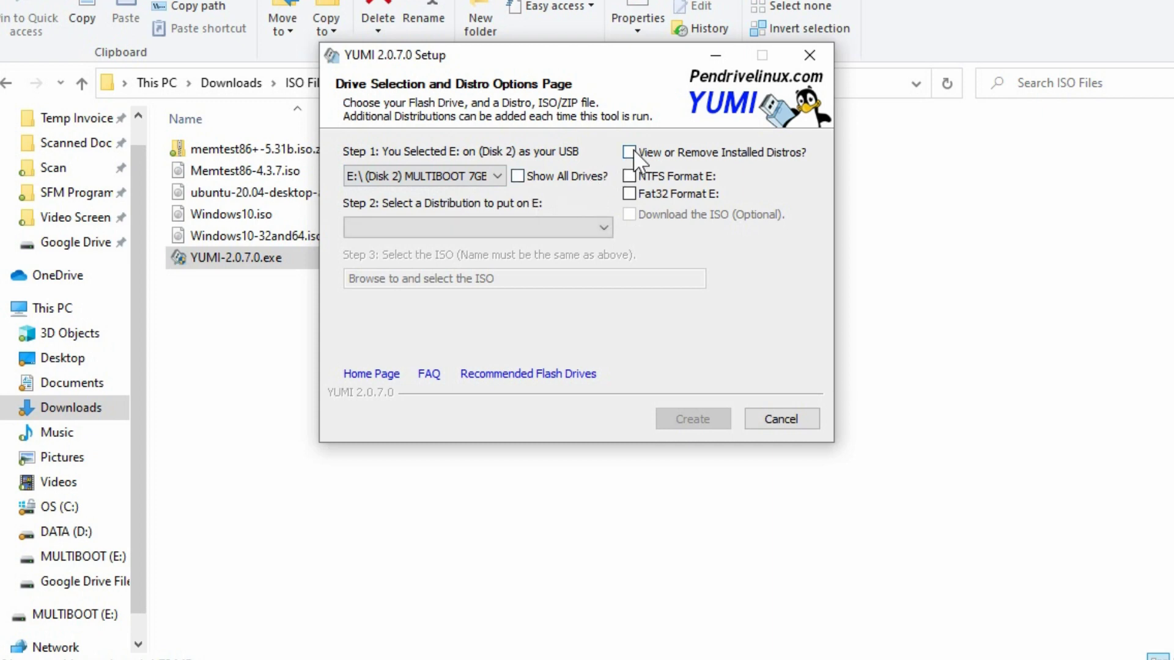
left_click(629, 153)
left_click(603, 228)
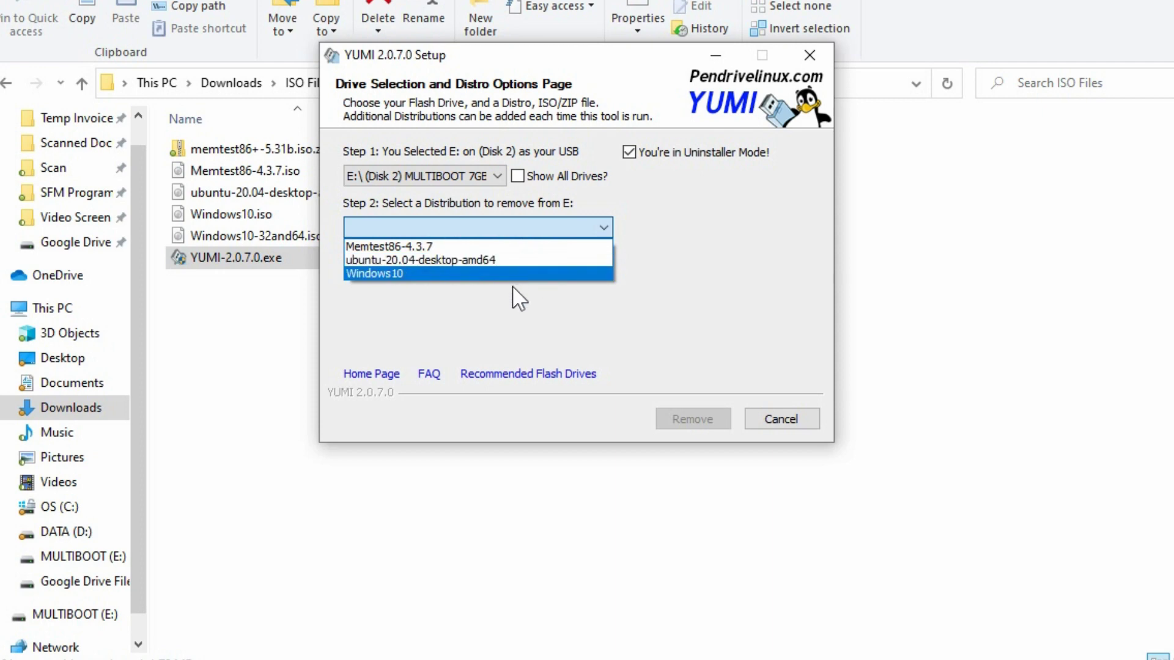
left_click(765, 416)
left_click(765, 415)
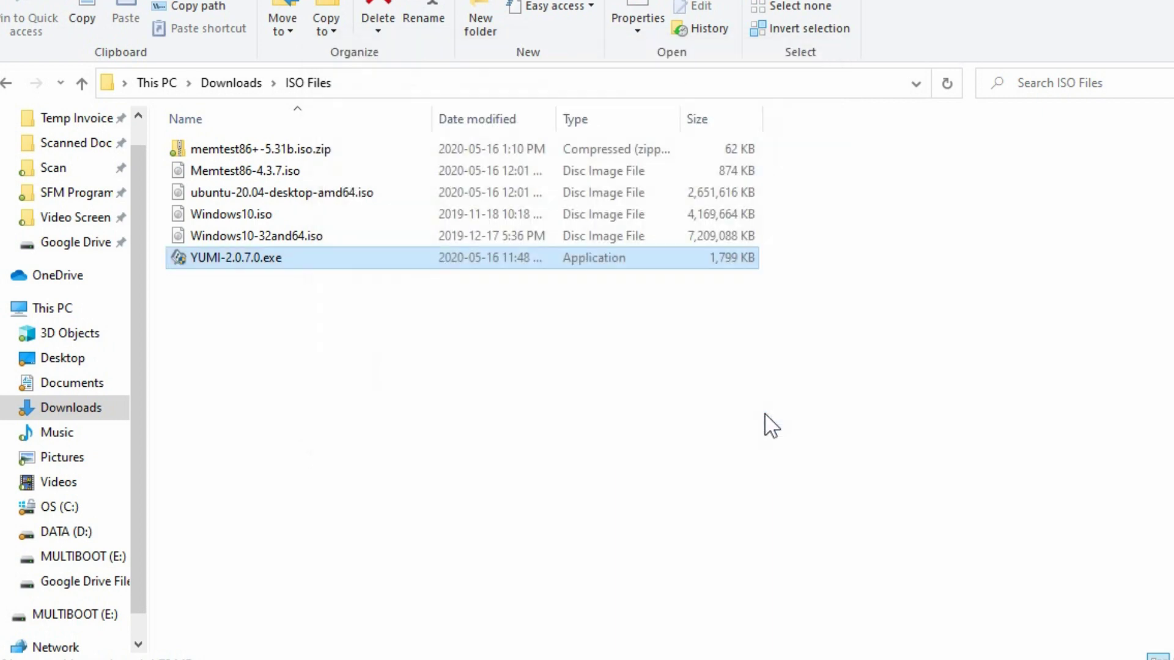
Step: Set the EZ Mode fan profile to Standard and open the Boot Menu (F8) for the USB drive
left_click(432, 349)
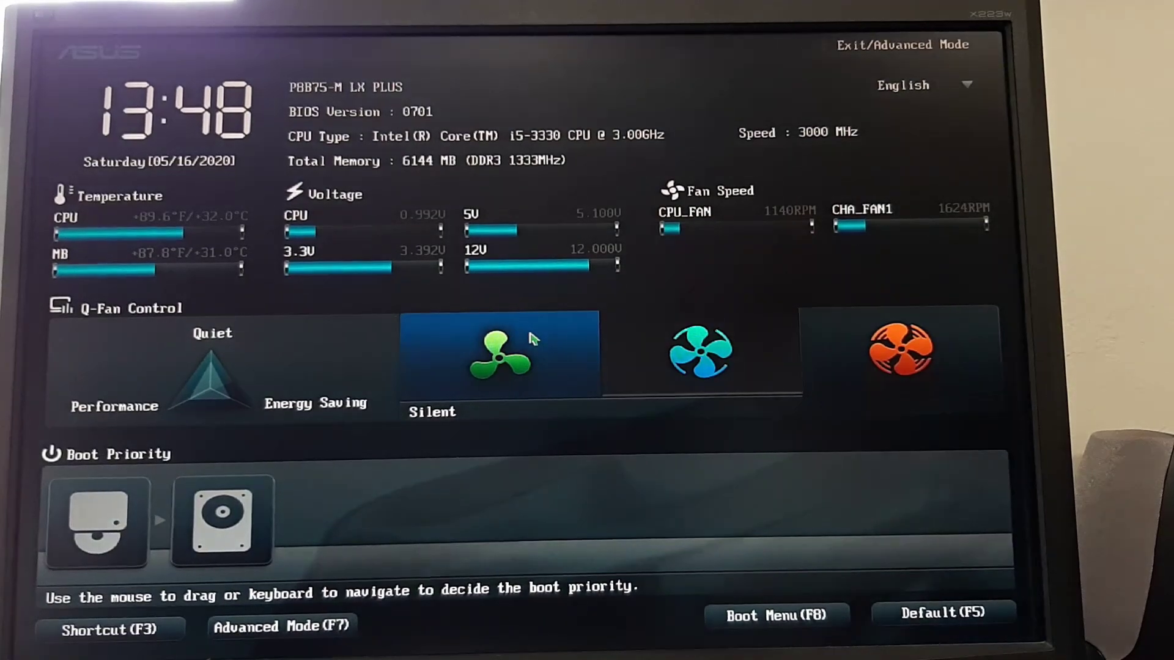
left_click(532, 337)
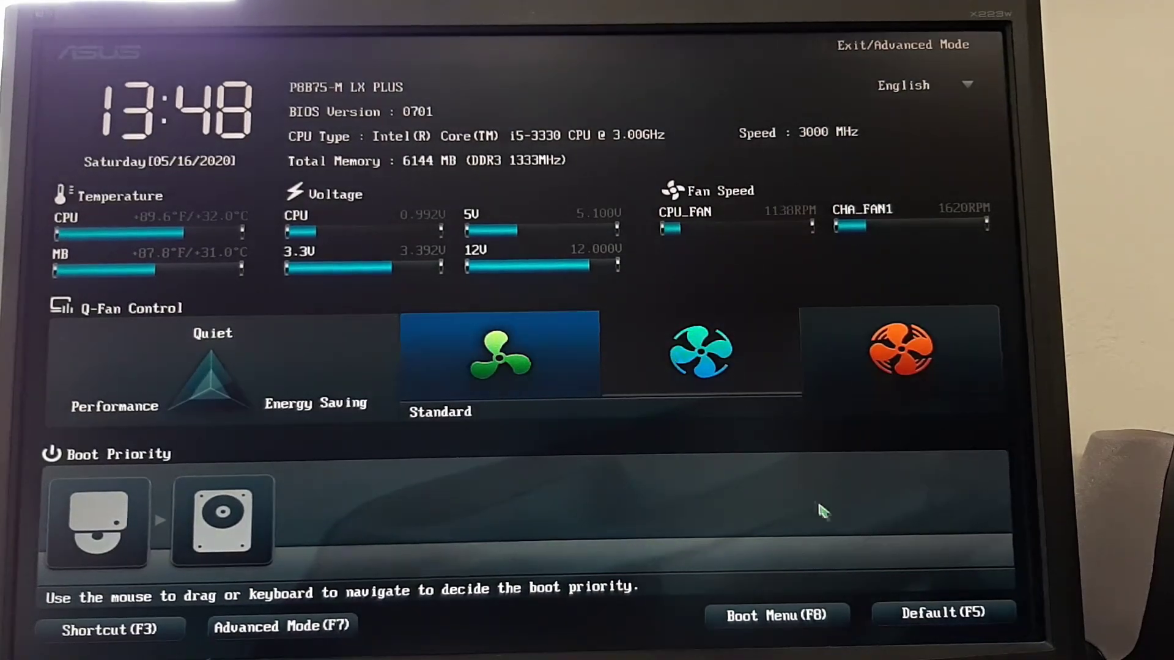
left_click(760, 617)
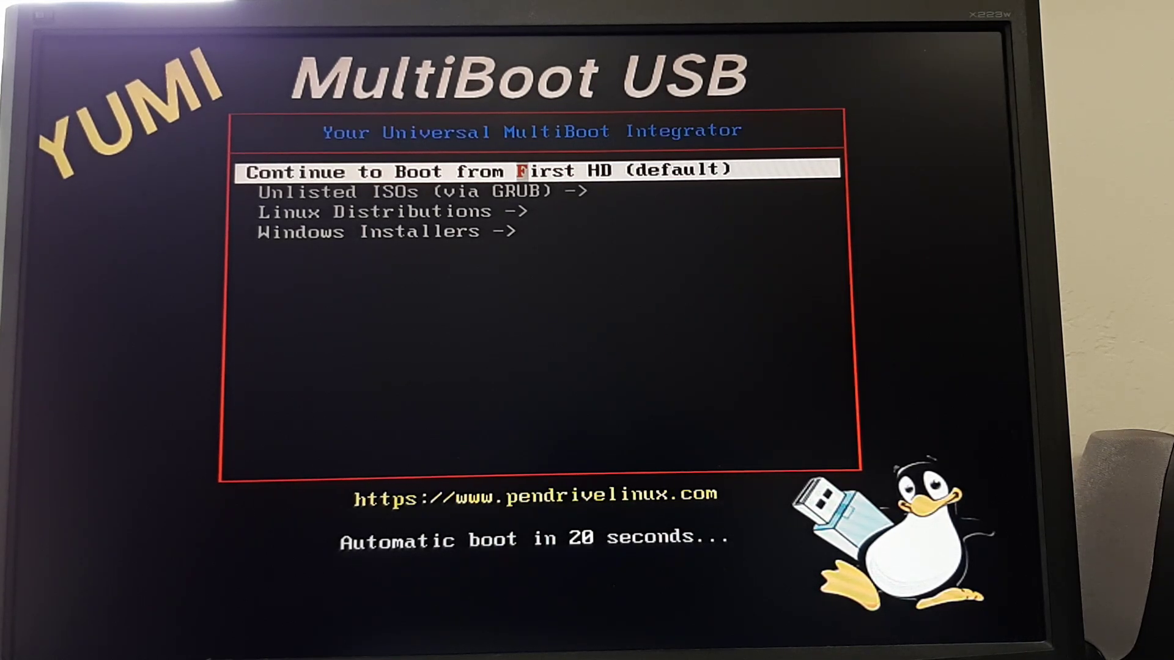
key("Down")
key("Down")
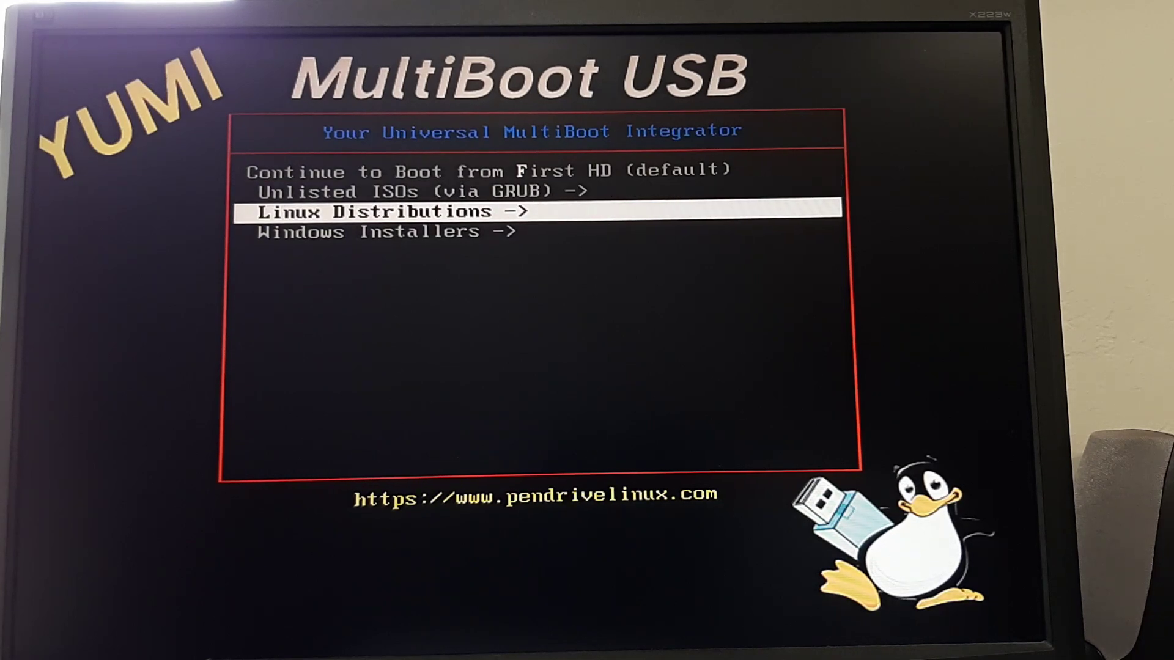
key("Down")
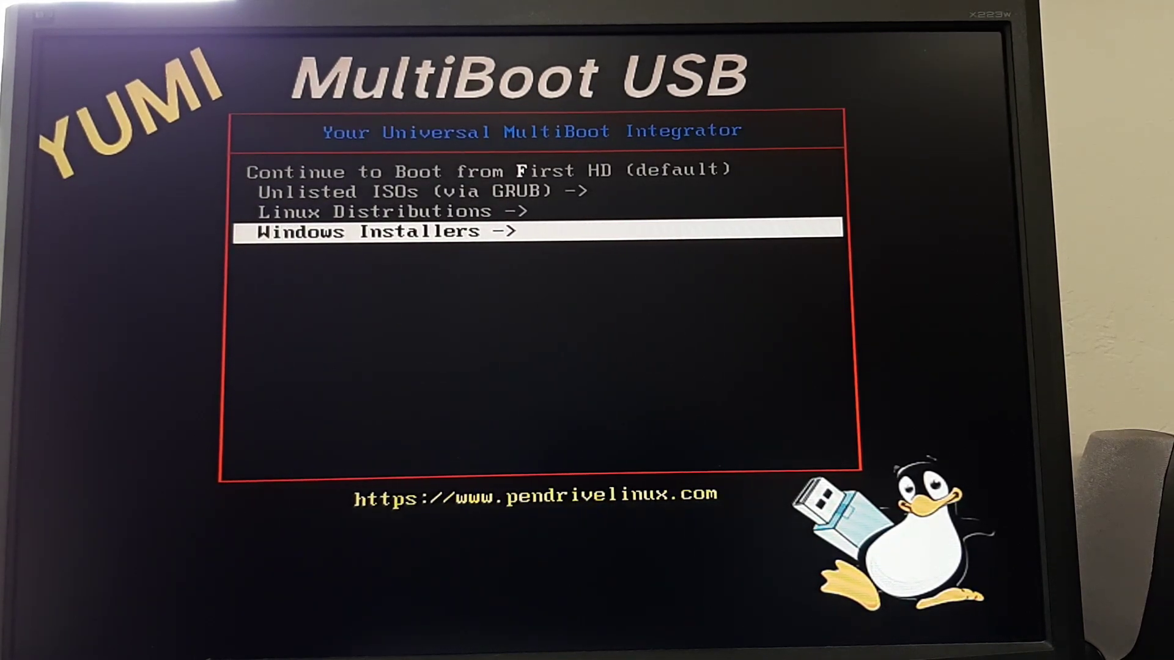
key("Return")
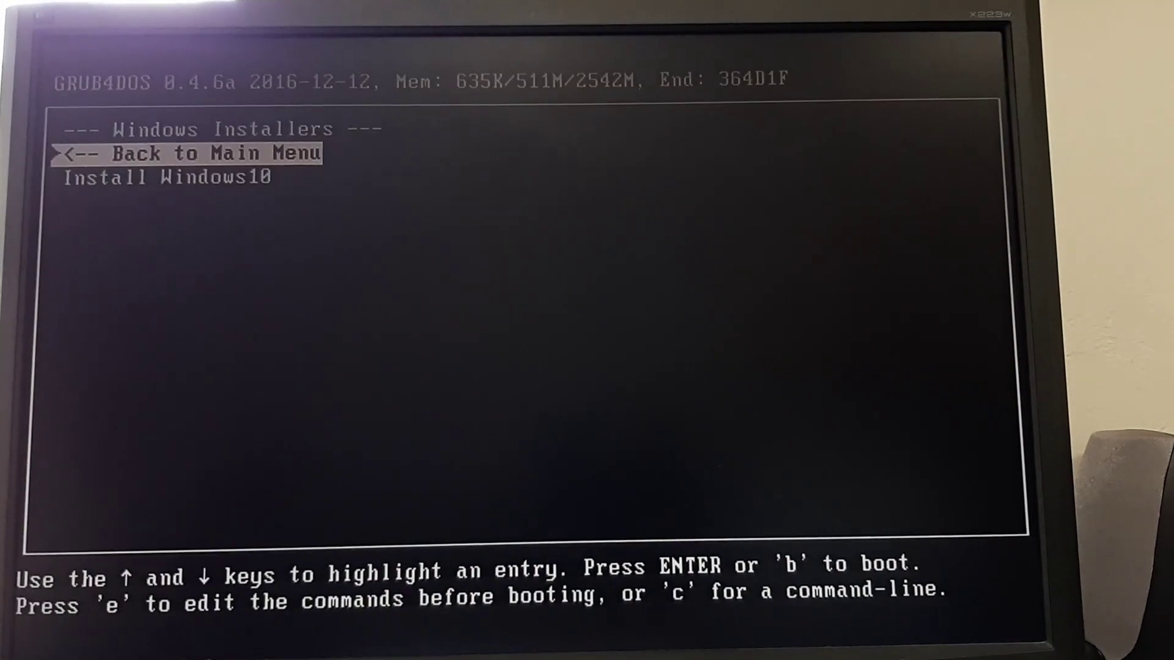
key("Down")
key("Up")
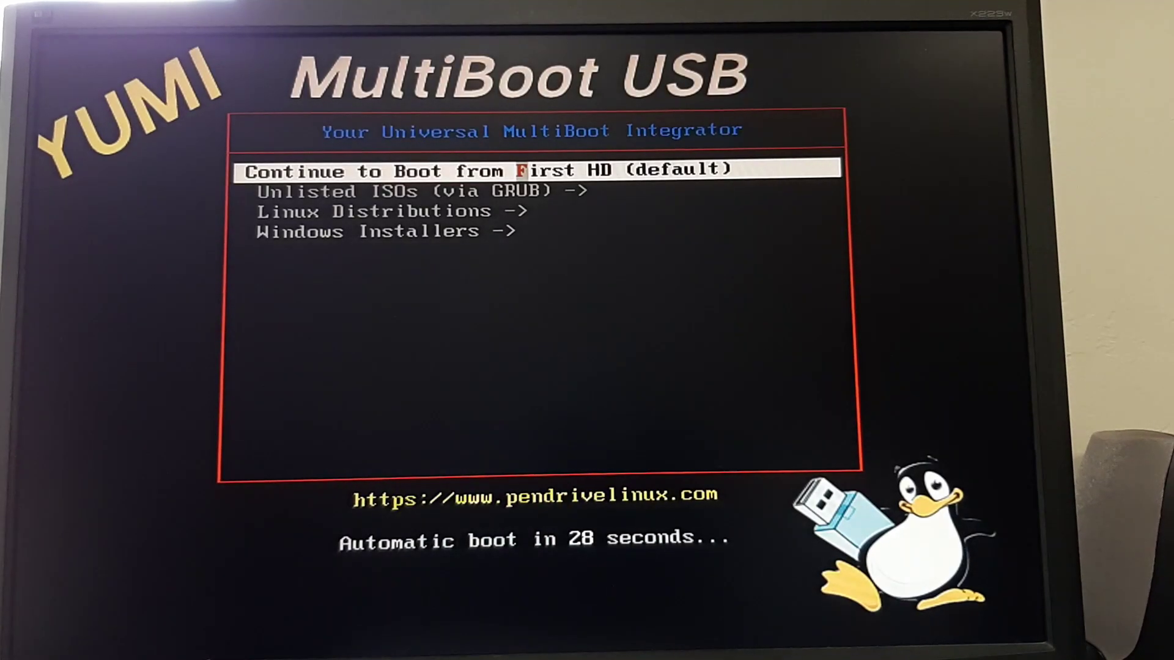
key("Down")
key("Down")
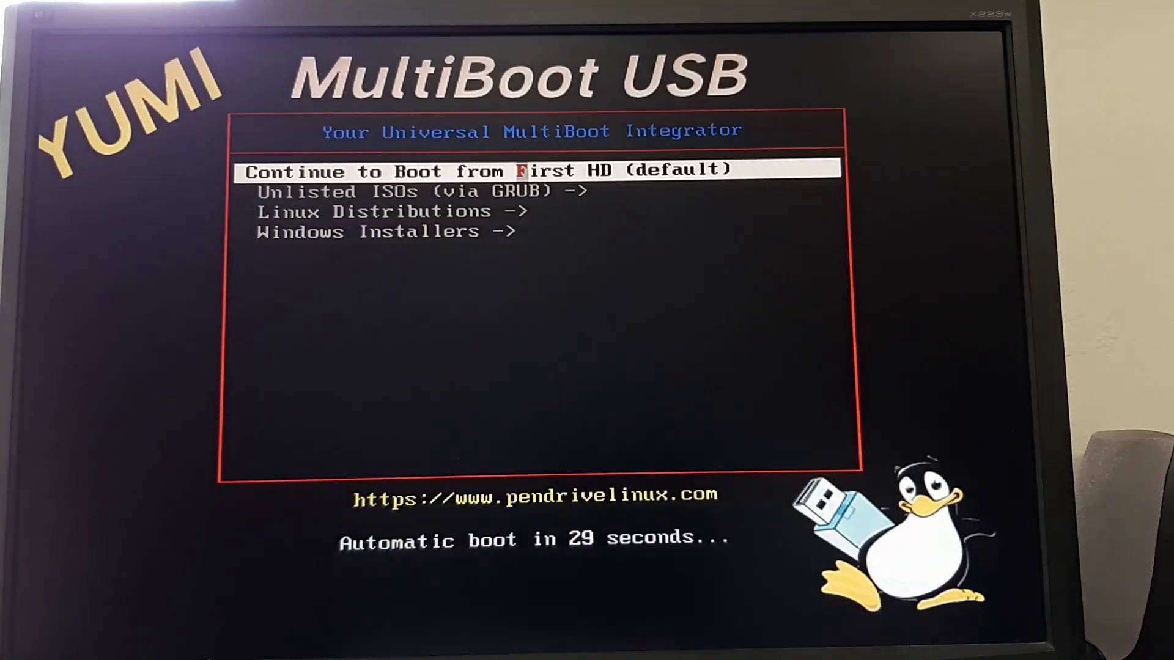
Step: Boot Memtest86-4.3.7.iso from YUMI's Unlisted ISOs menu to reach the Memtest86 V4.3 prompt
key("Down")
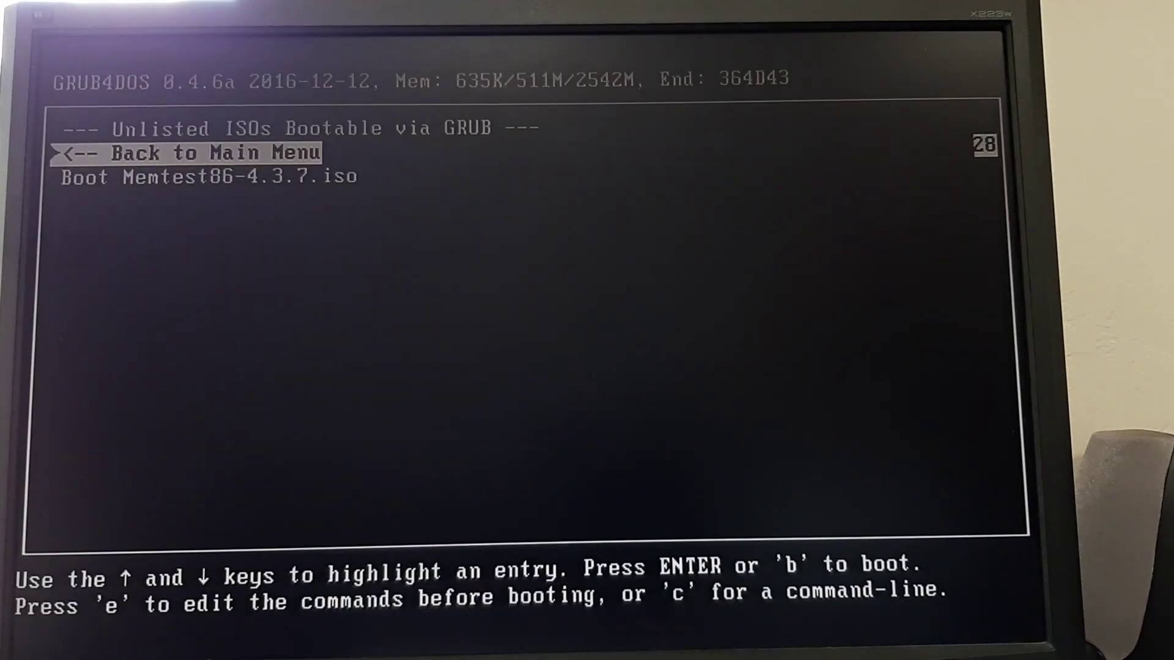
key("Down")
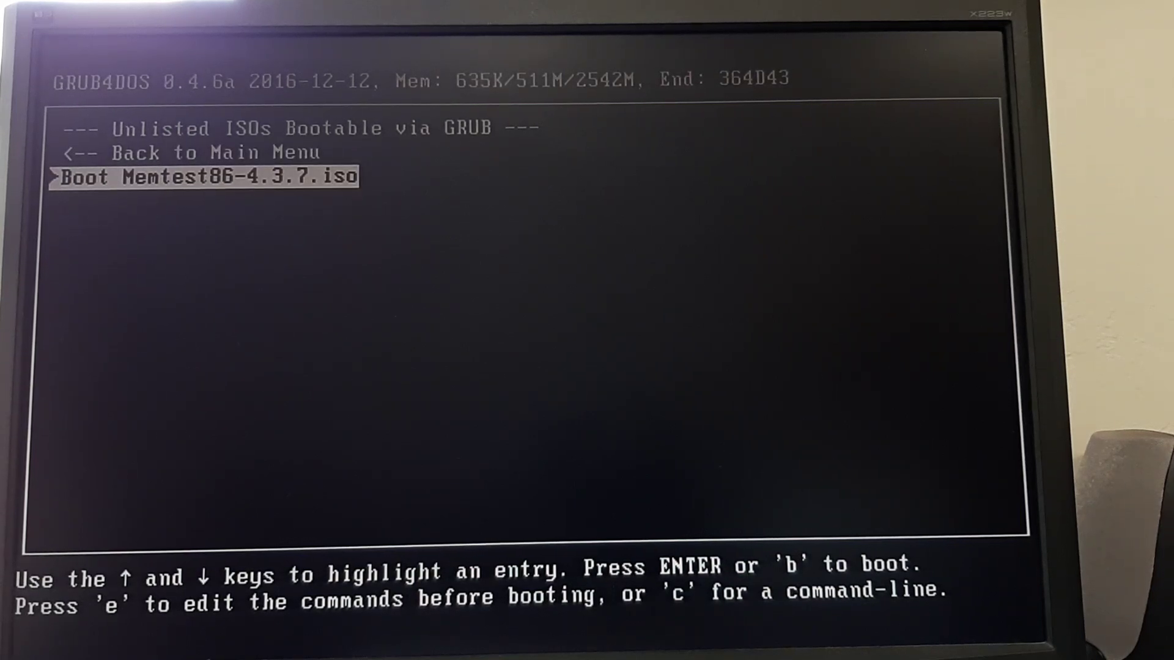
key("Return")
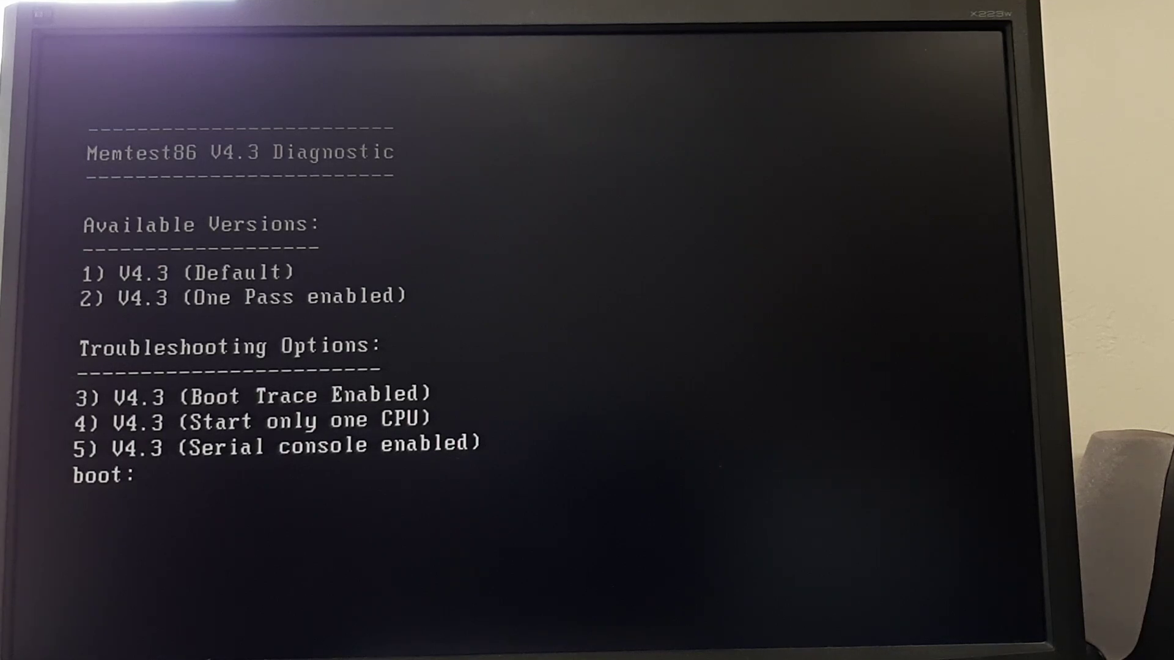
Step: Accept the default Memtest86 V4.3 at the boot: prompt and let the memory test run
key("Return")
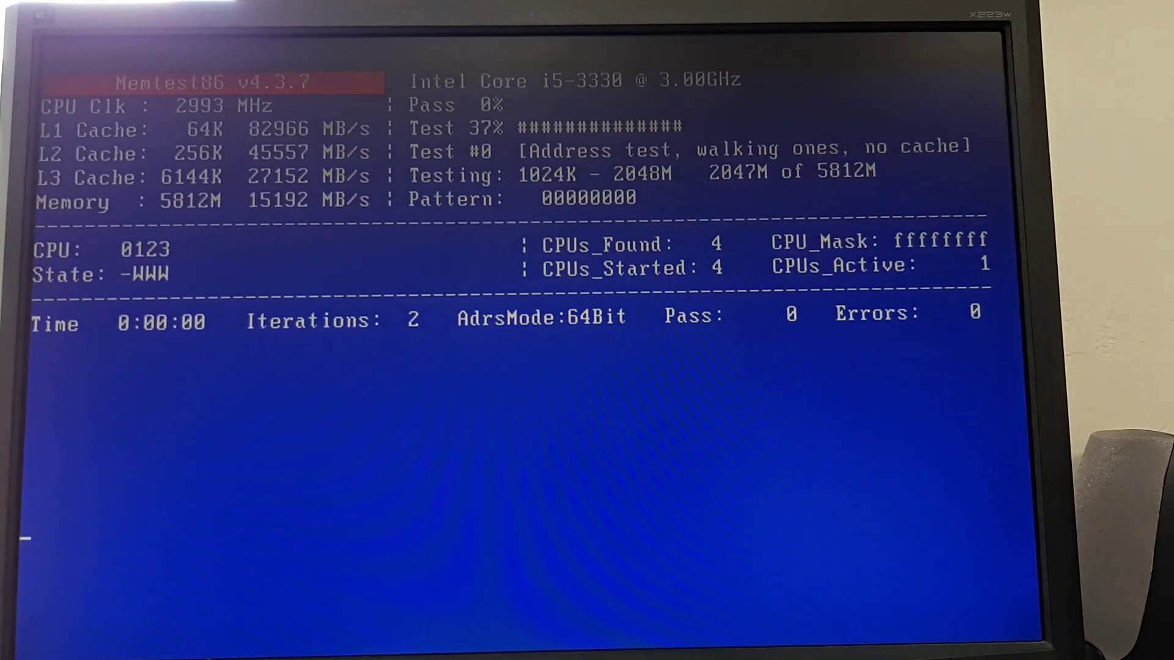